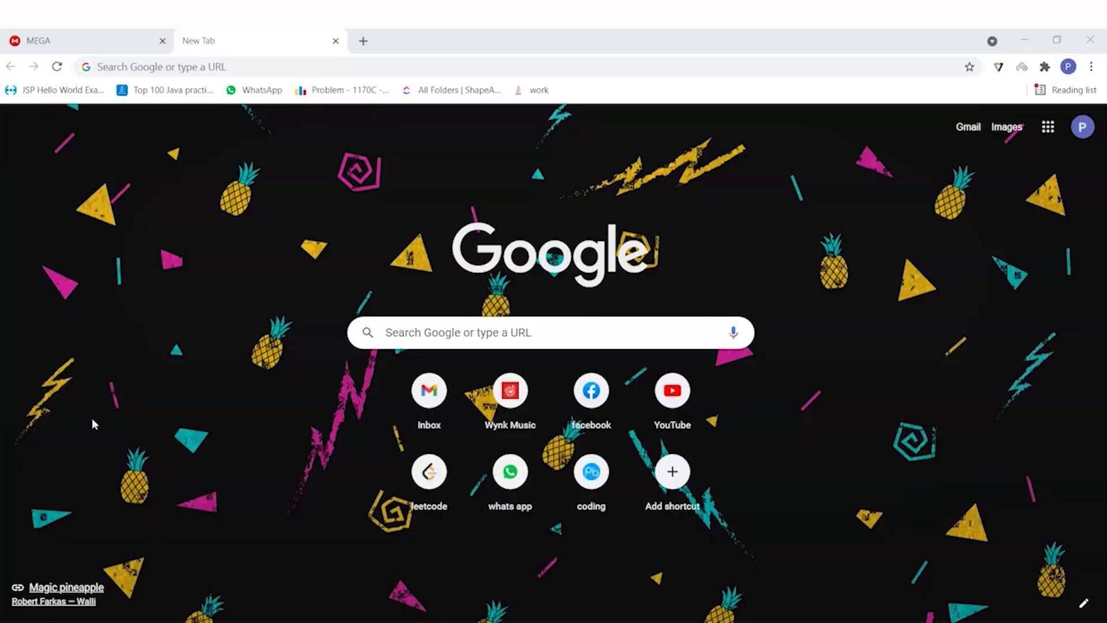
Step: Search Google for 'oracle java download'
left_click(406, 327)
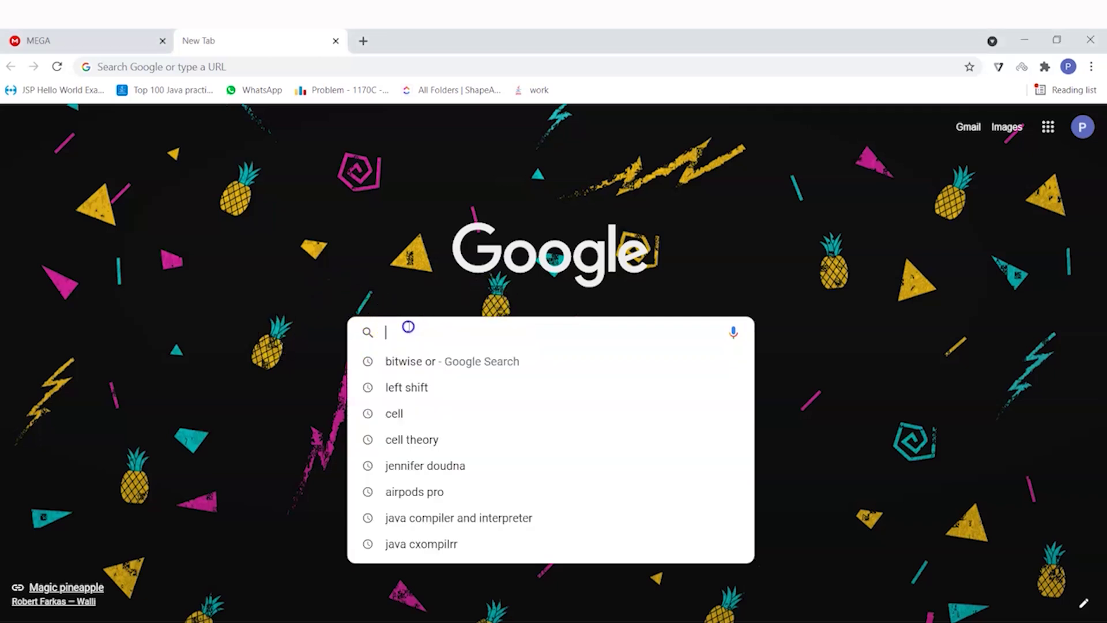
type("o")
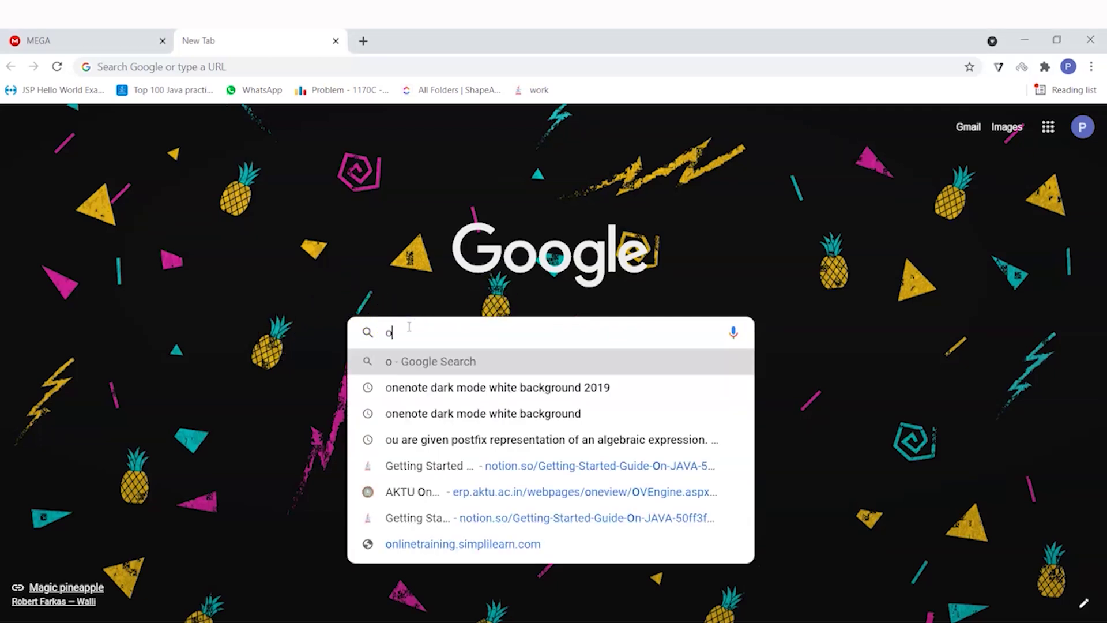
type("racle ja")
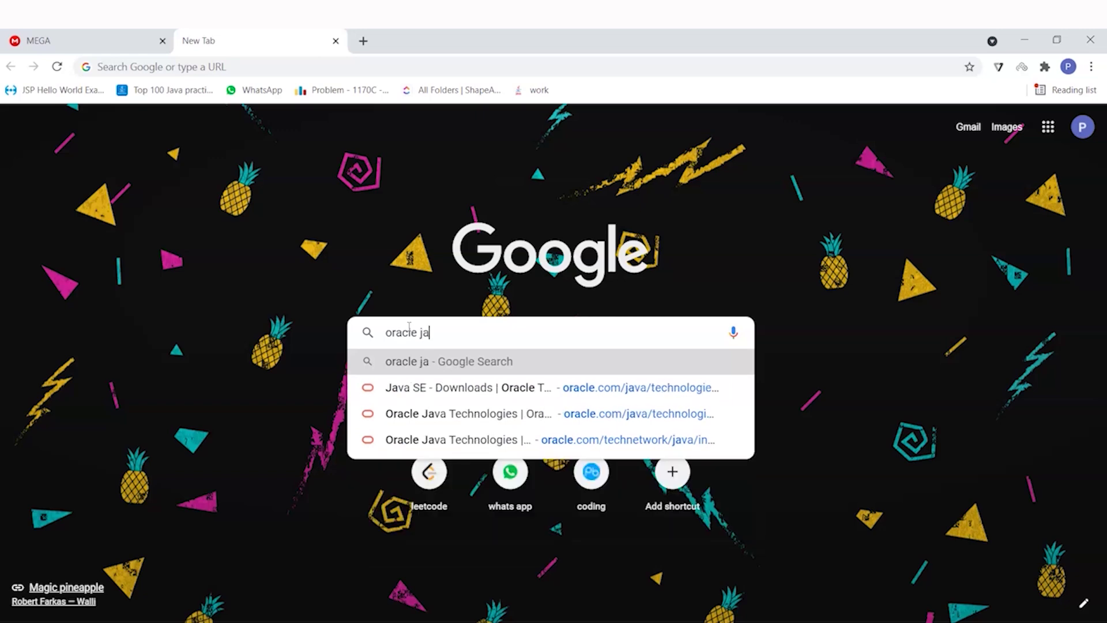
type("va downl")
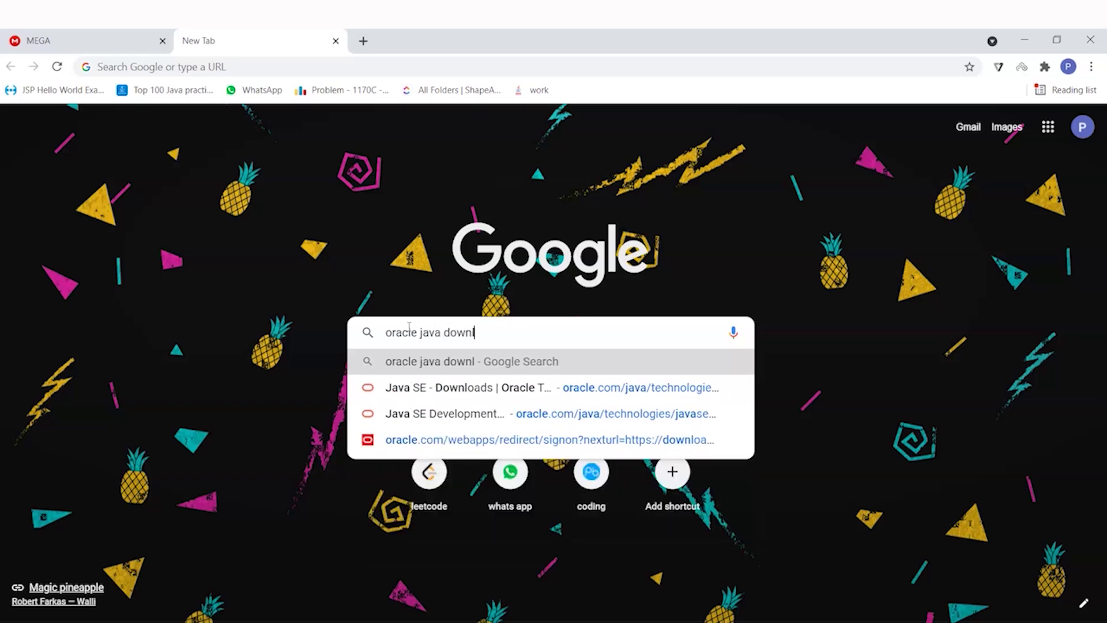
type("oad")
key("Return")
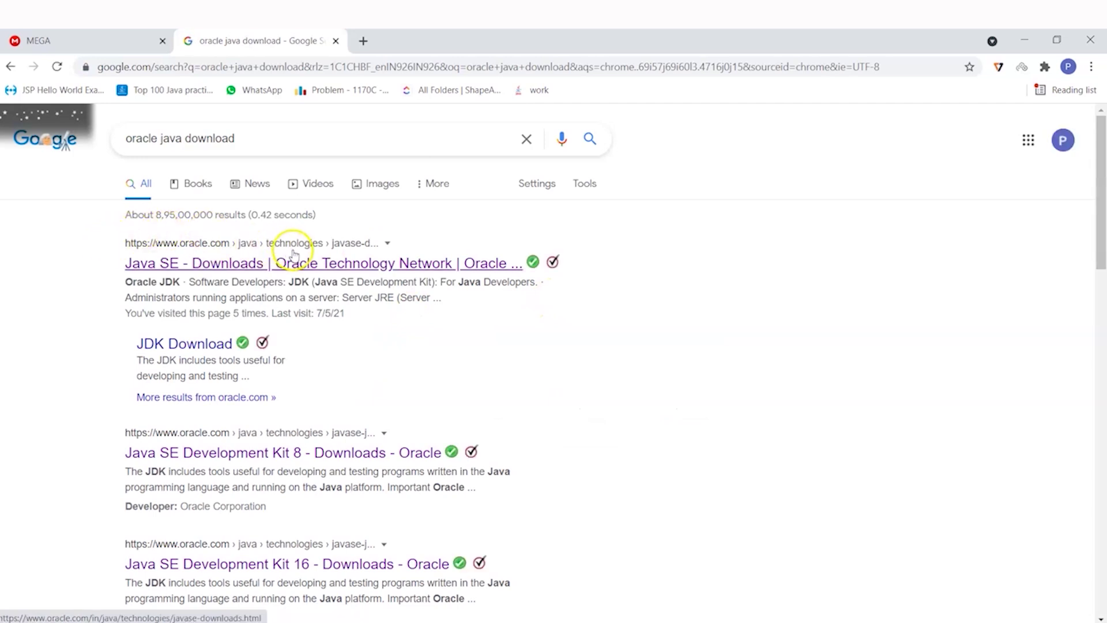
Step: Open Oracle's Java SE Downloads page, then the Java SE 8 JDK download page
left_click(303, 264)
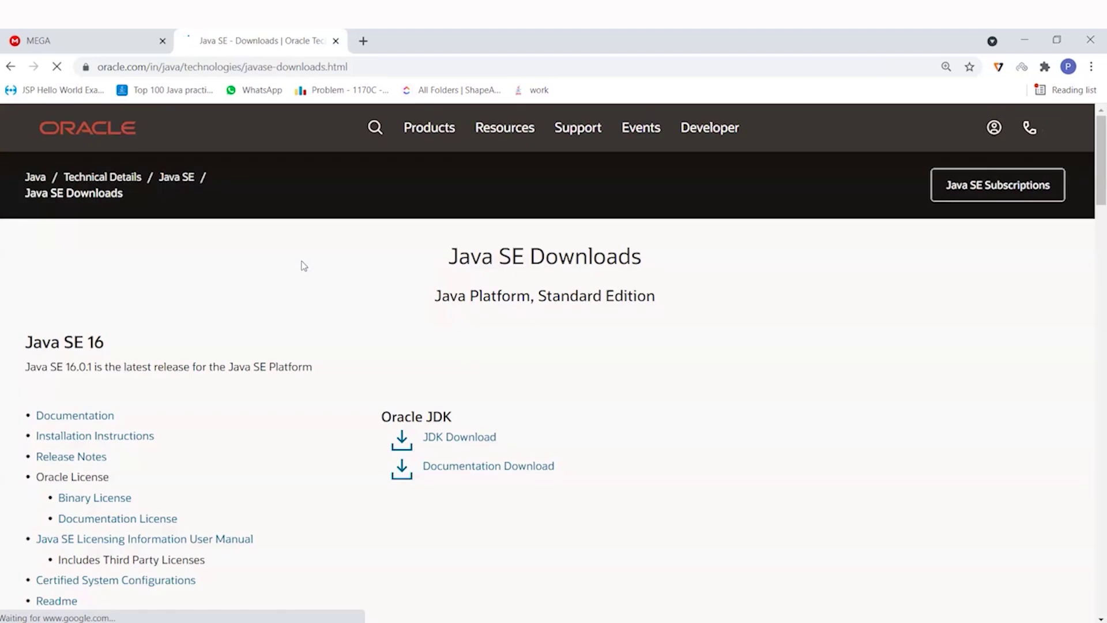
scroll(304, 266, "down", 5)
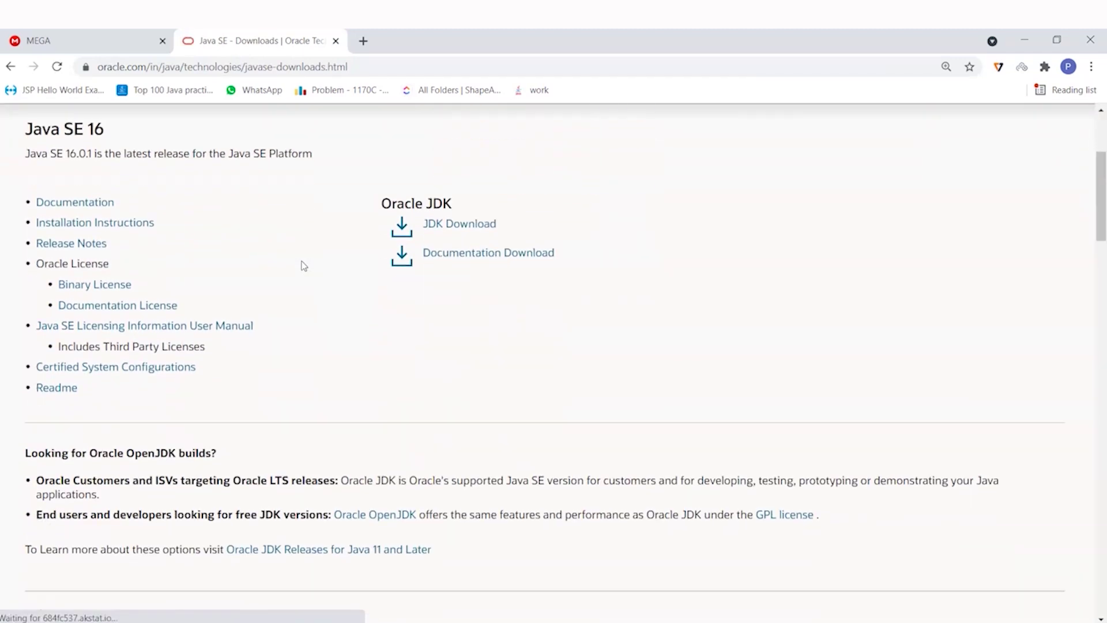
scroll(304, 266, "down", 8)
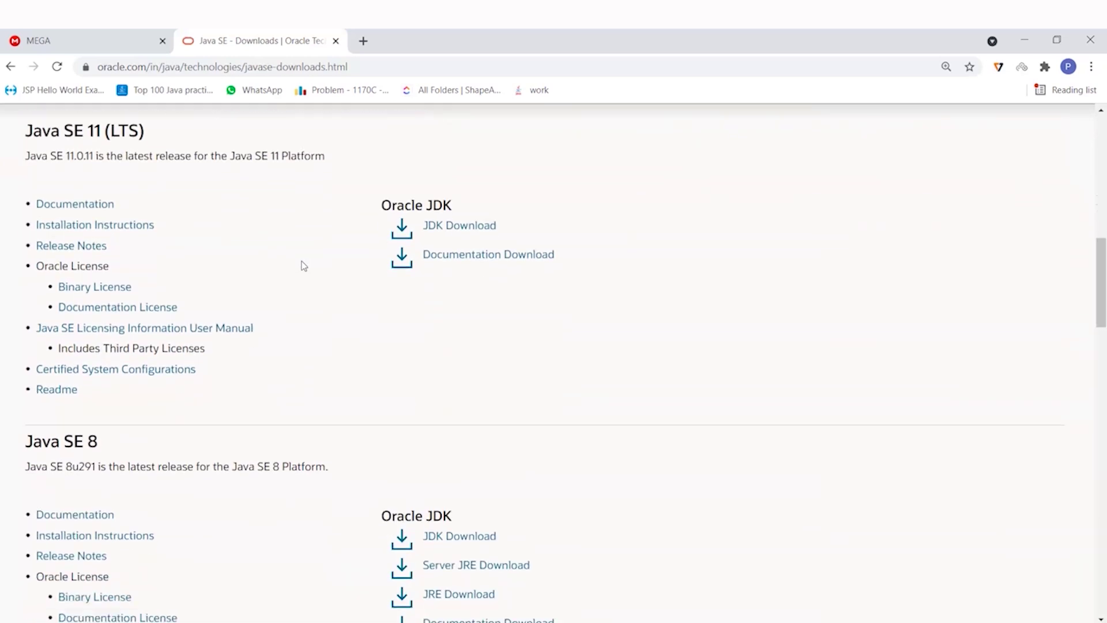
scroll(304, 266, "down", 3)
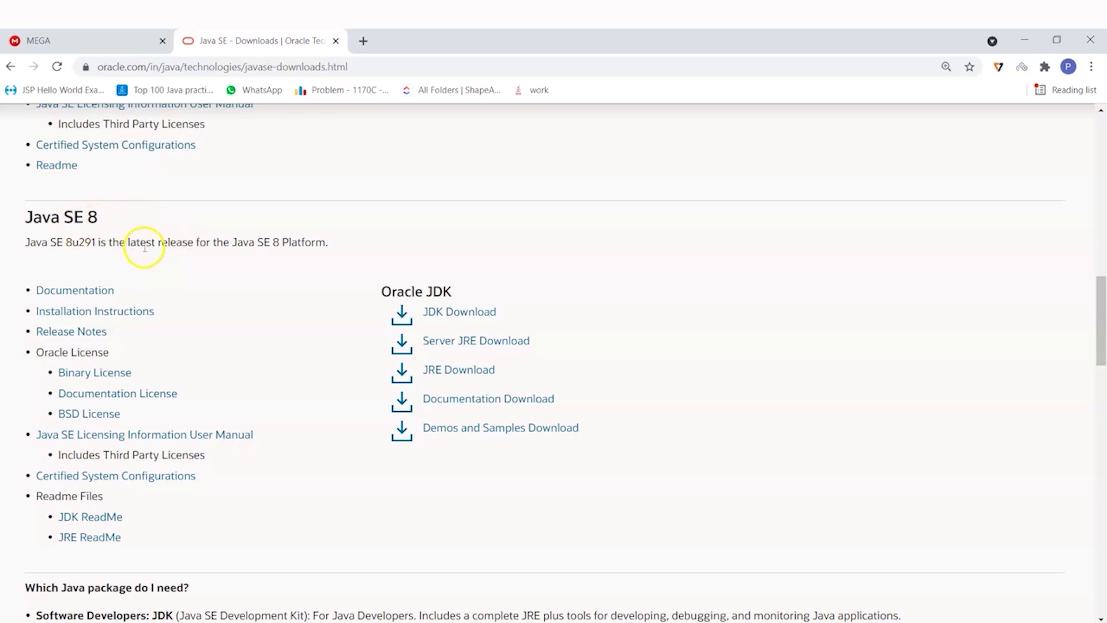
left_click(452, 314)
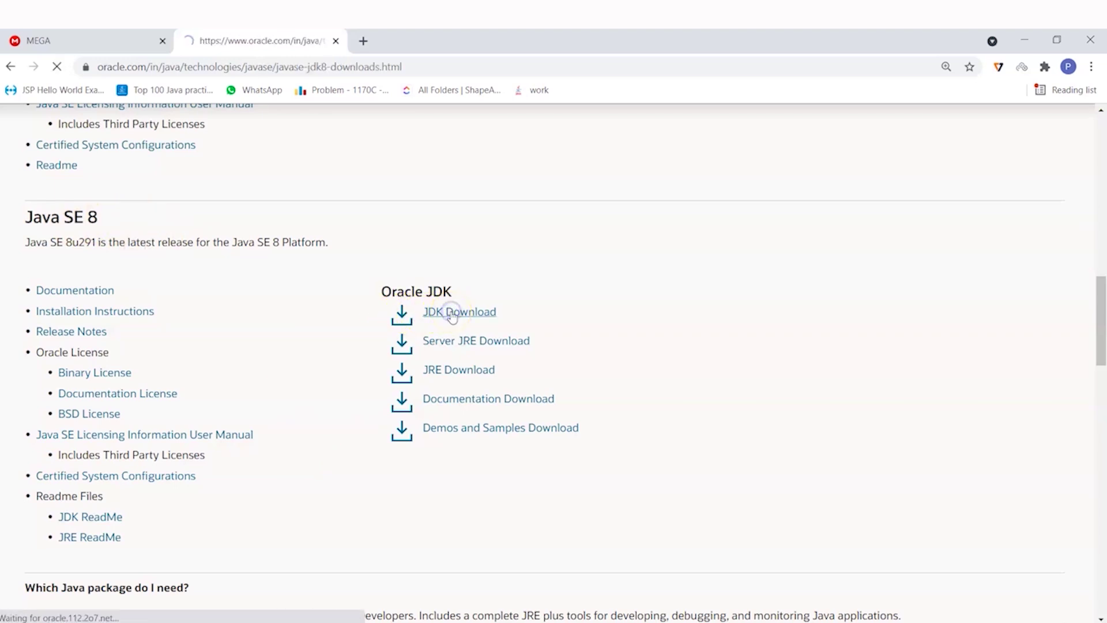
scroll(452, 317, "down", 8)
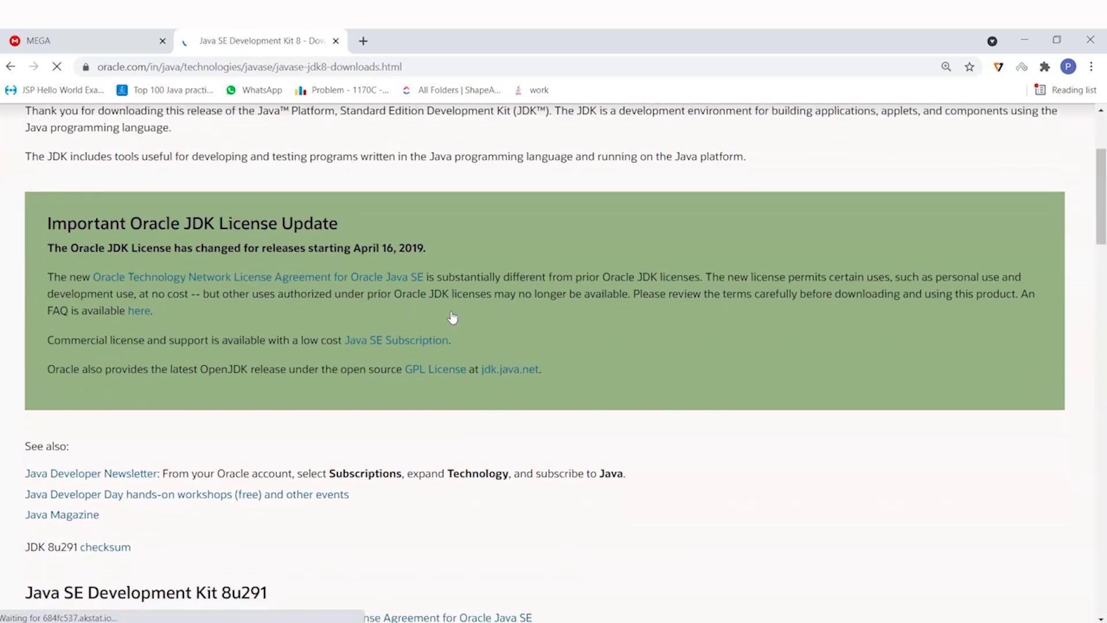
scroll(452, 317, "down", 5)
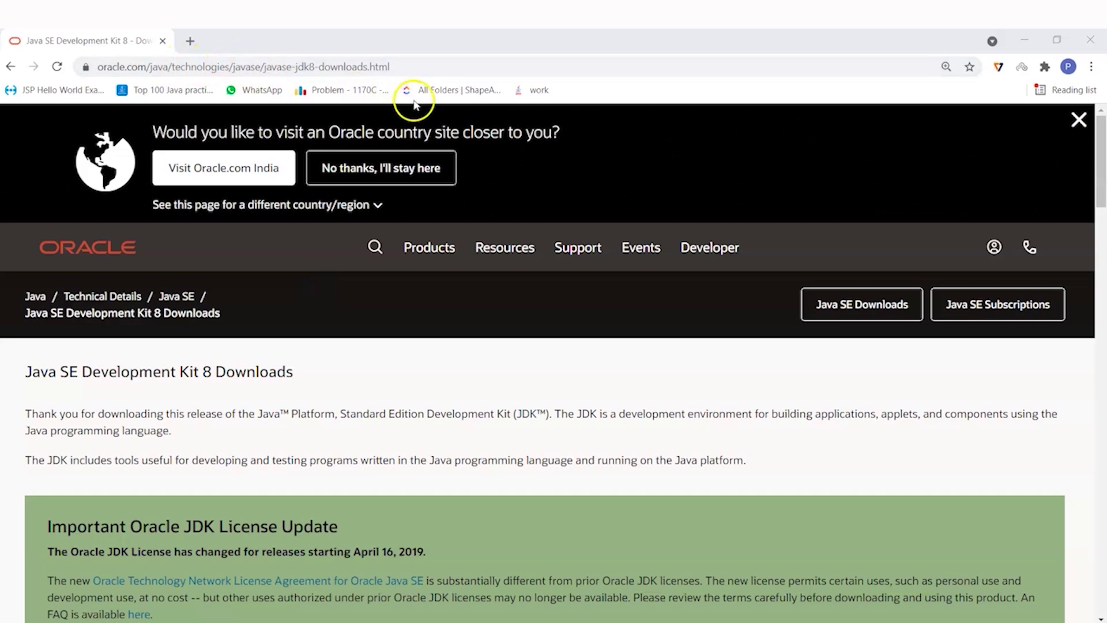
Step: Scroll to the JDK 8u291 Windows rows and pick the x86 installer jdk-8u291-windows-i586.exe
scroll(347, 289, "down", 3)
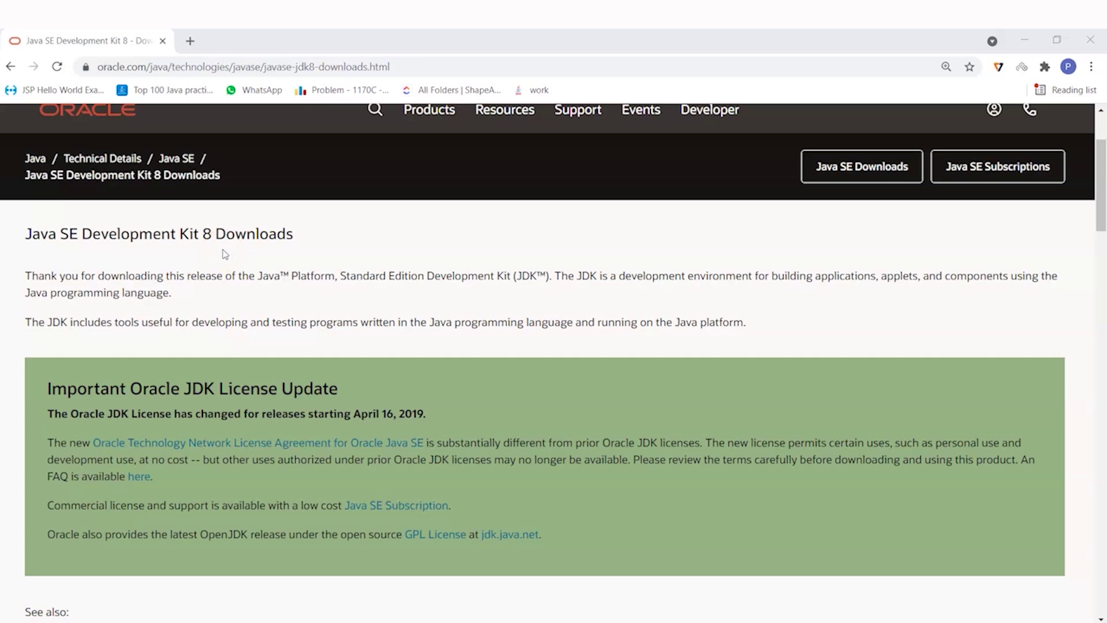
scroll(223, 250, "down", 6)
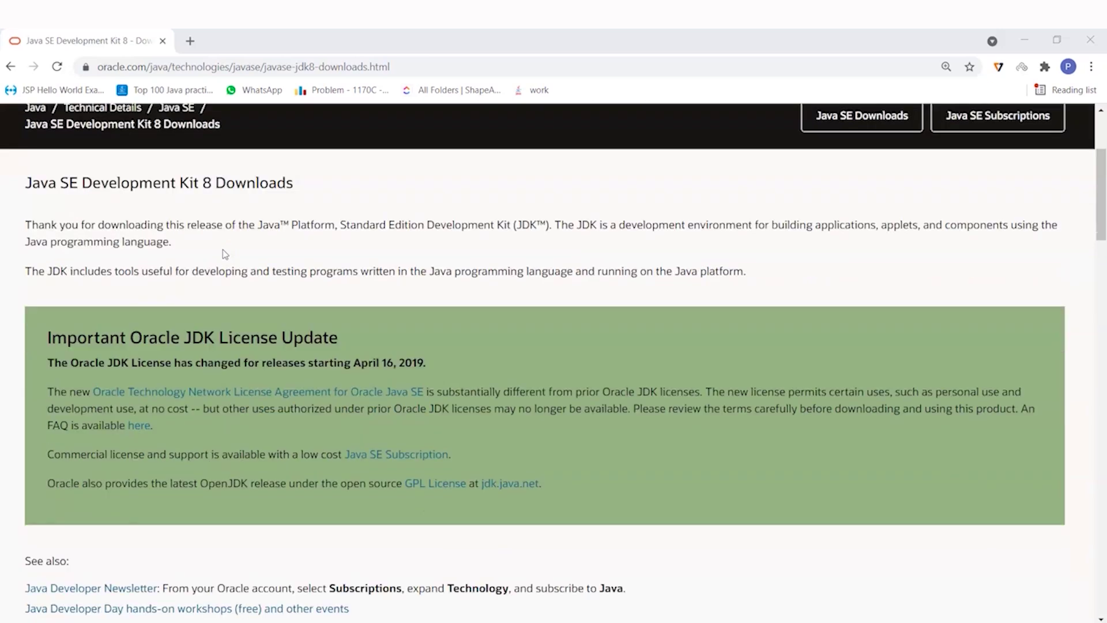
scroll(224, 255, "down", 5)
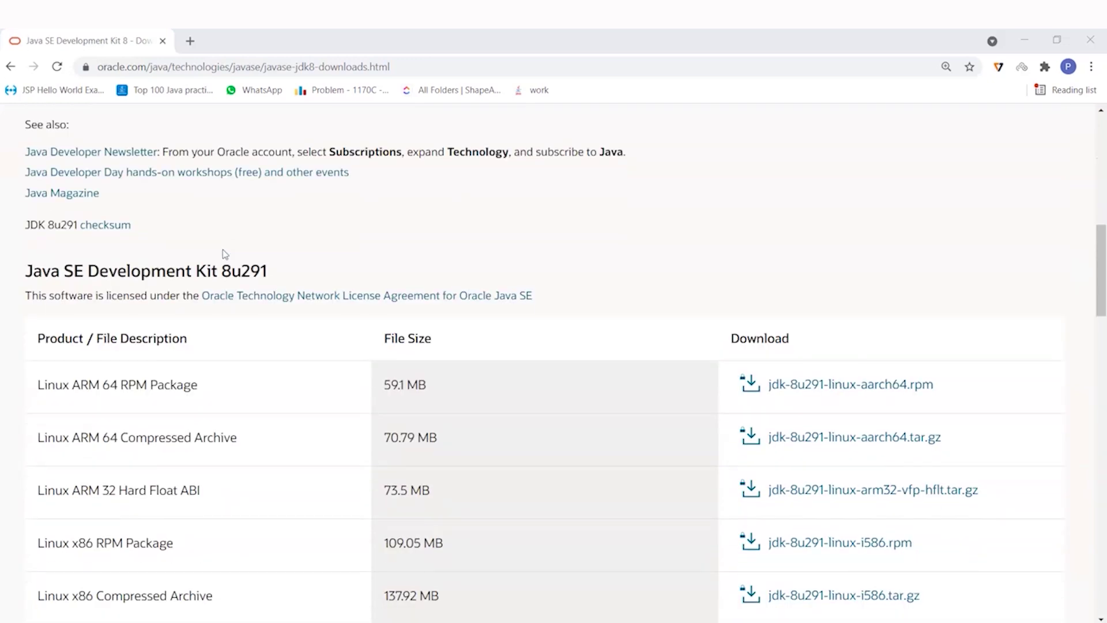
scroll(225, 254, "down", 1)
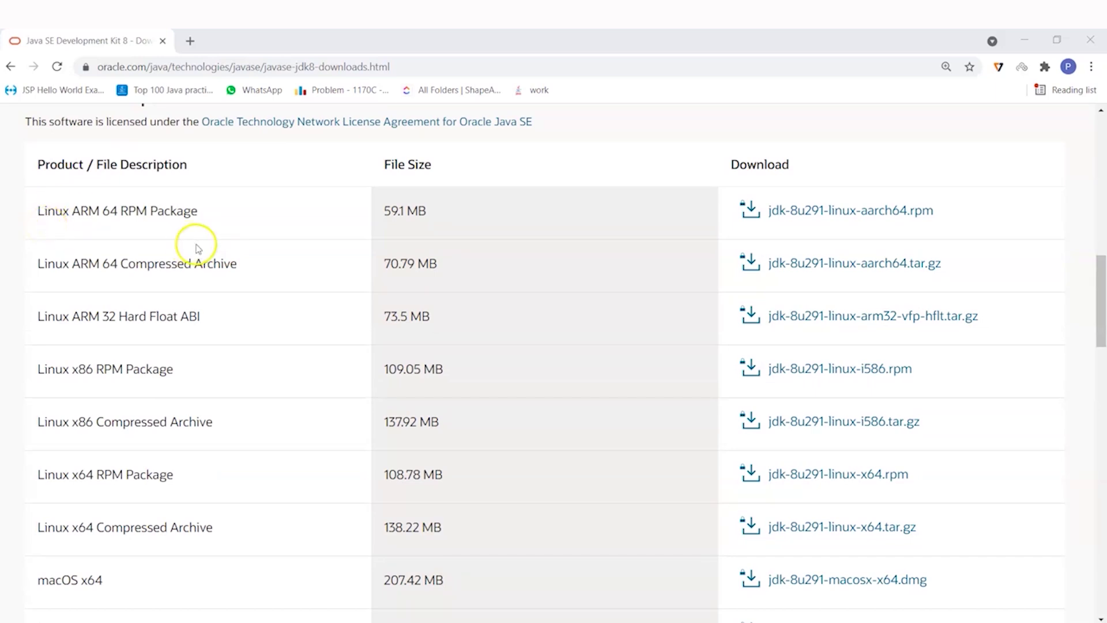
scroll(165, 343, "down", 3)
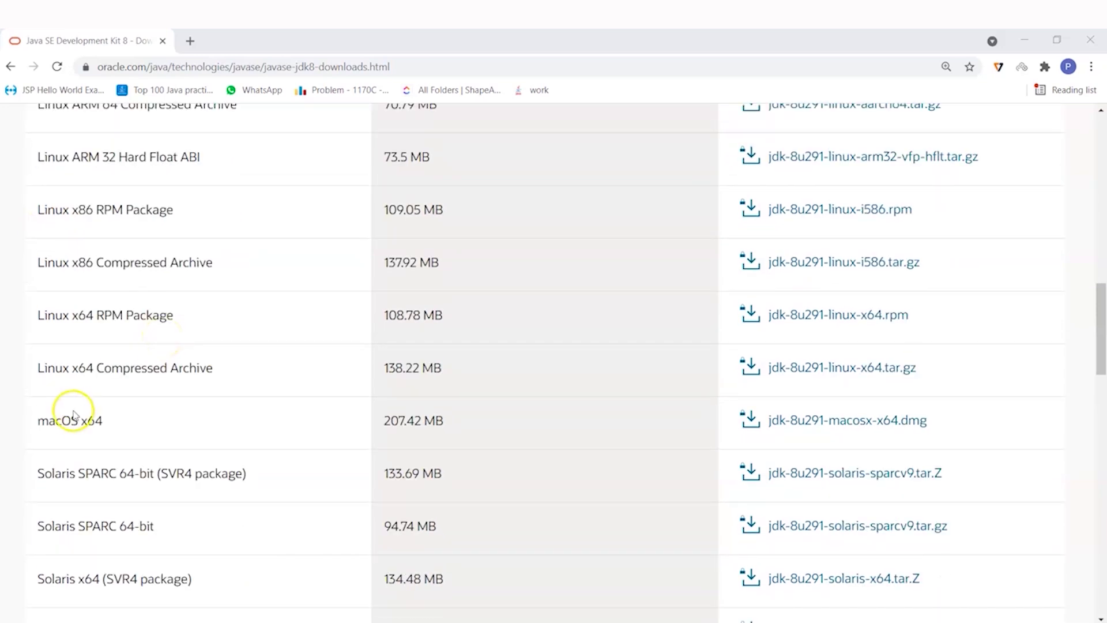
scroll(136, 464, "down", 1)
scroll(136, 466, "down", 3)
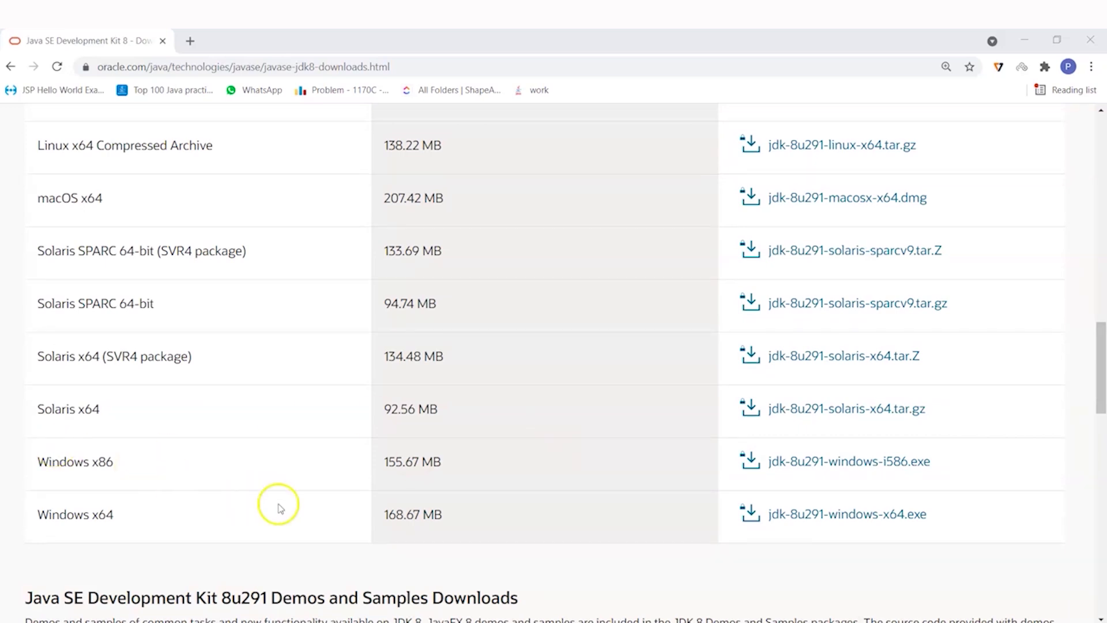
left_click(823, 456)
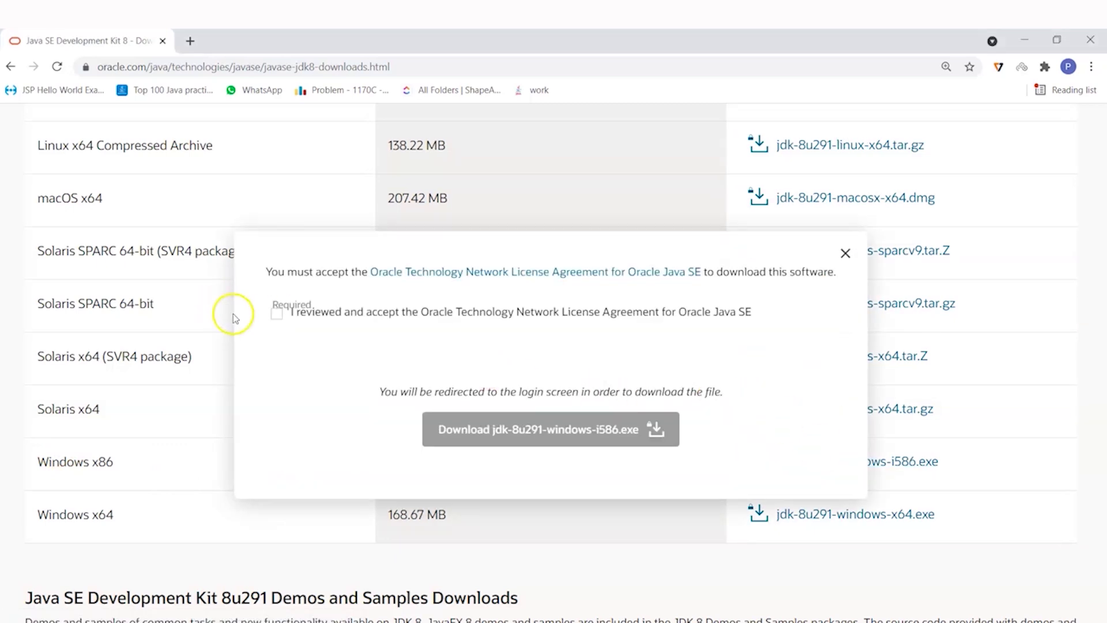
Step: Accept the Oracle license agreement and download jdk-8u291-windows-i586.exe
left_click(278, 314)
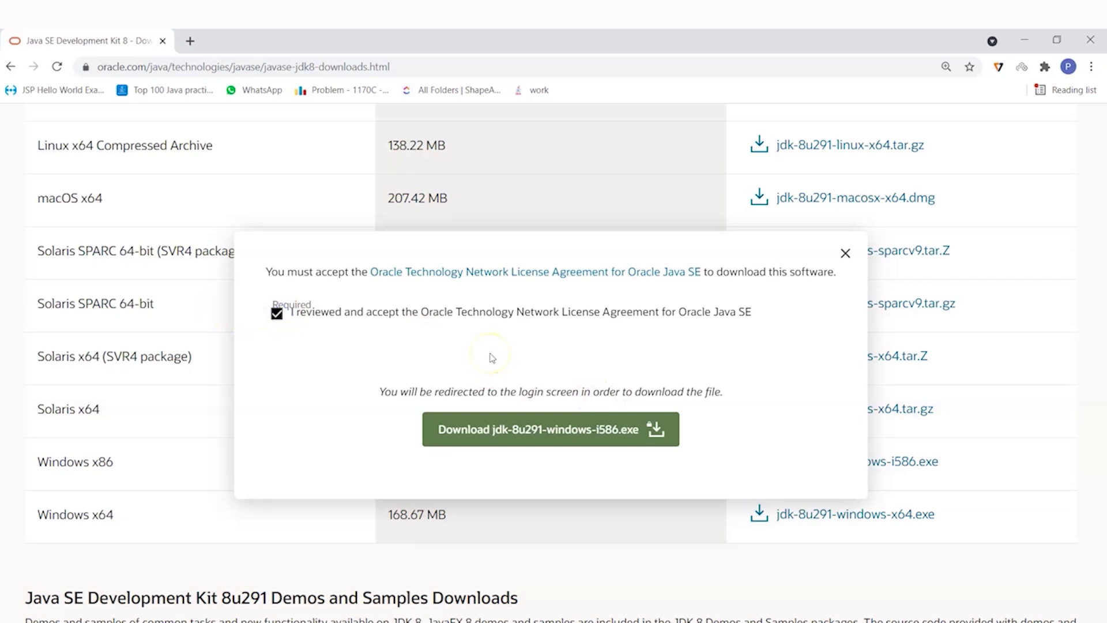
left_click(519, 427)
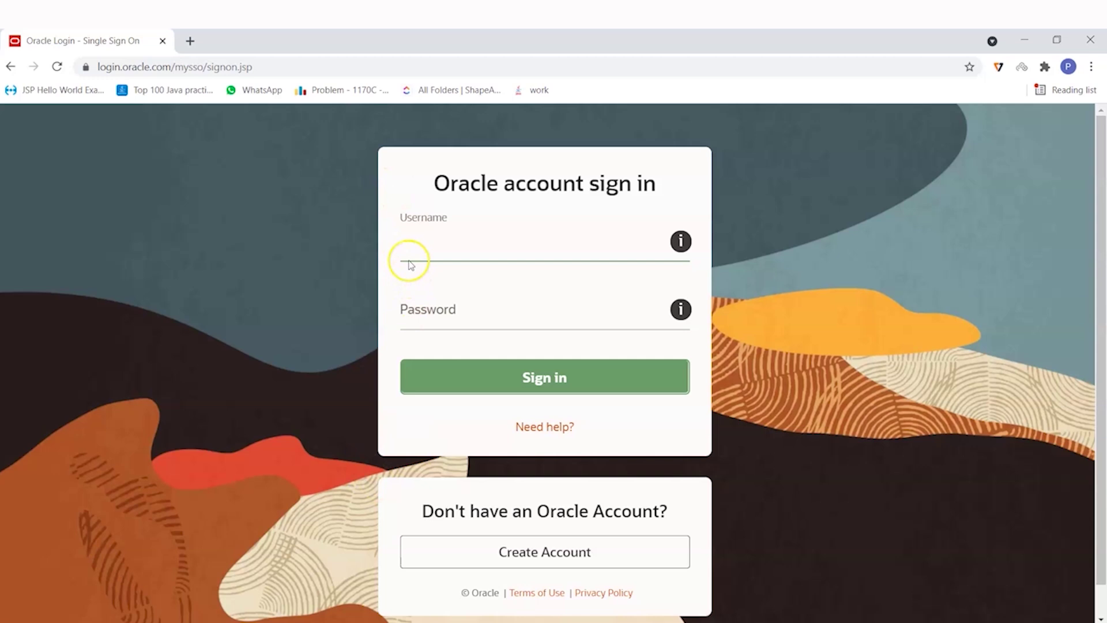
Step: Fill in the Oracle account sign-in form with your username and password
left_click(356, 298)
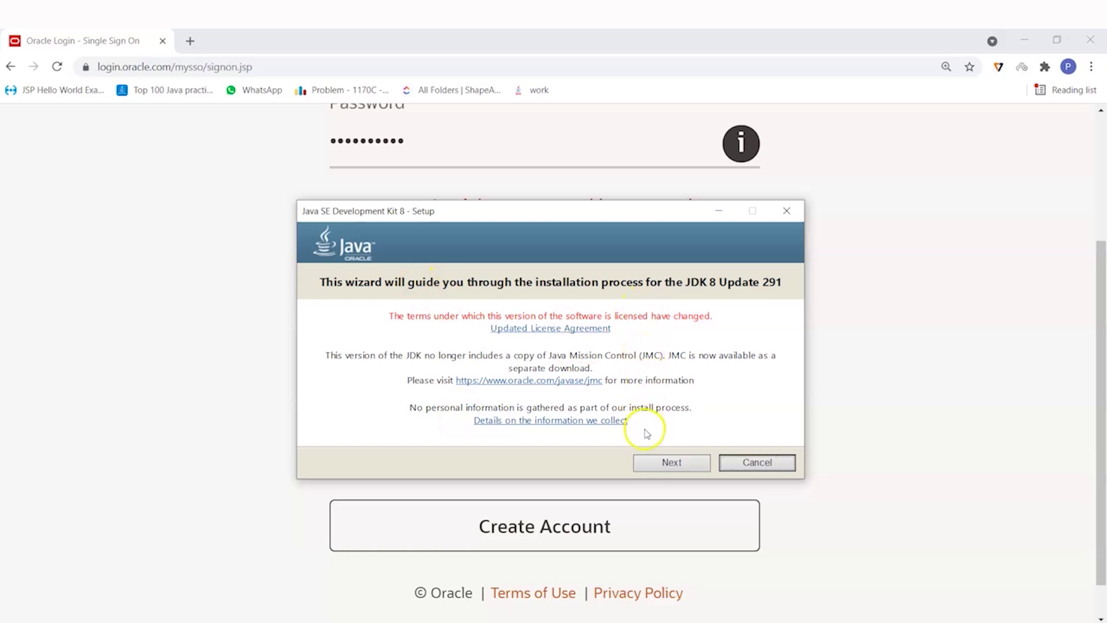
Step: Install JDK 8 Update 291 with the default features and default JRE destination folder
left_click(654, 459)
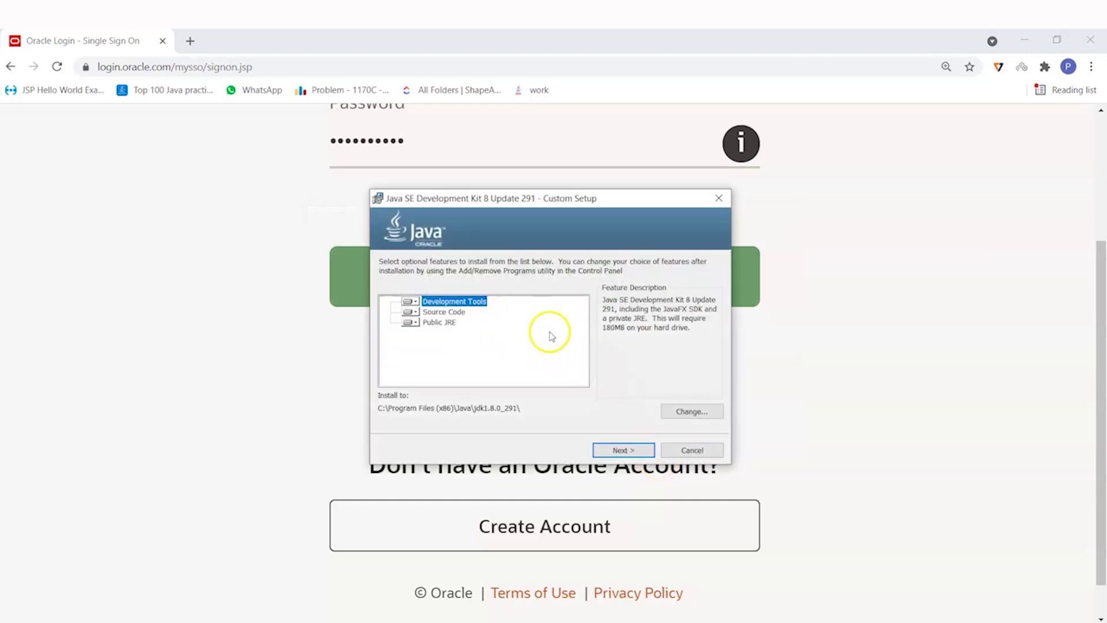
left_click(619, 449)
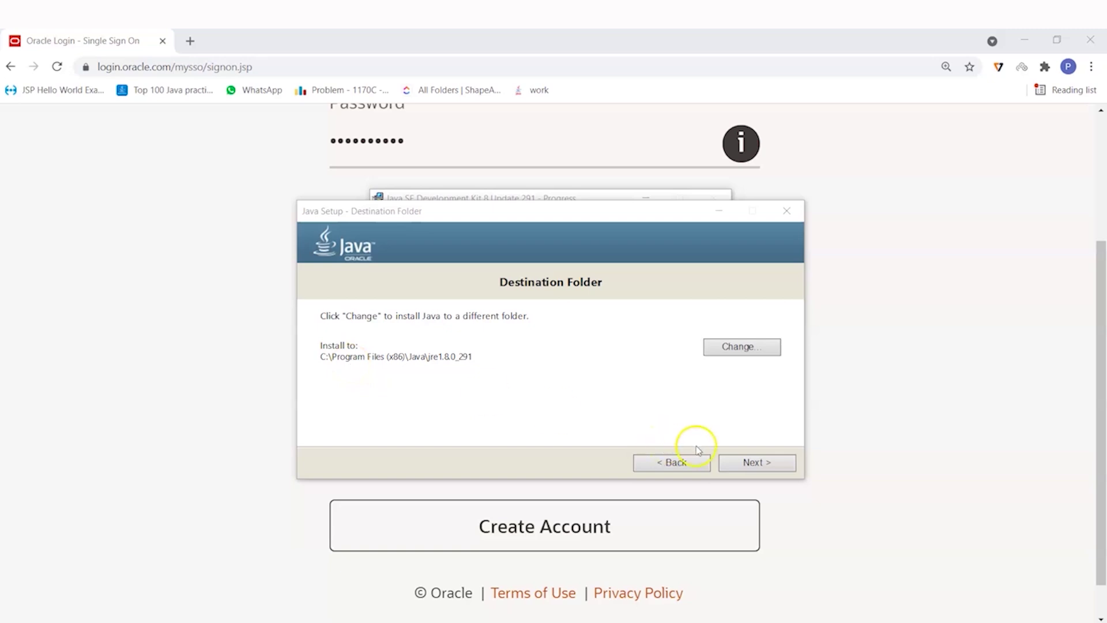
left_click(742, 464)
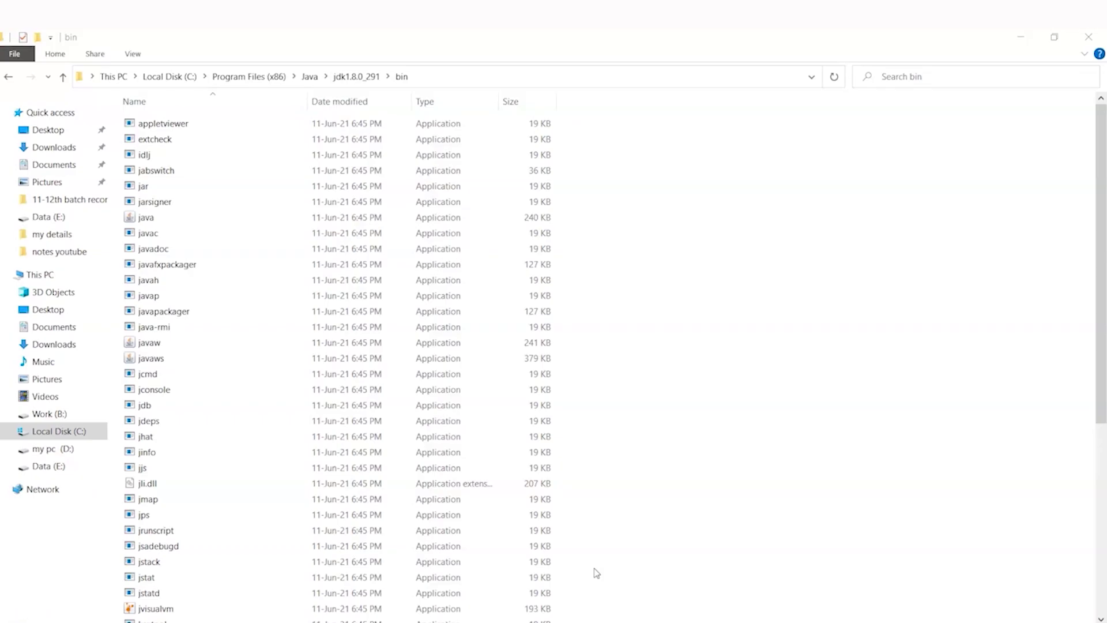
Step: Browse from C: into Program Files (x86)\Java\jdk1.8.0_291\bin
left_click(163, 75)
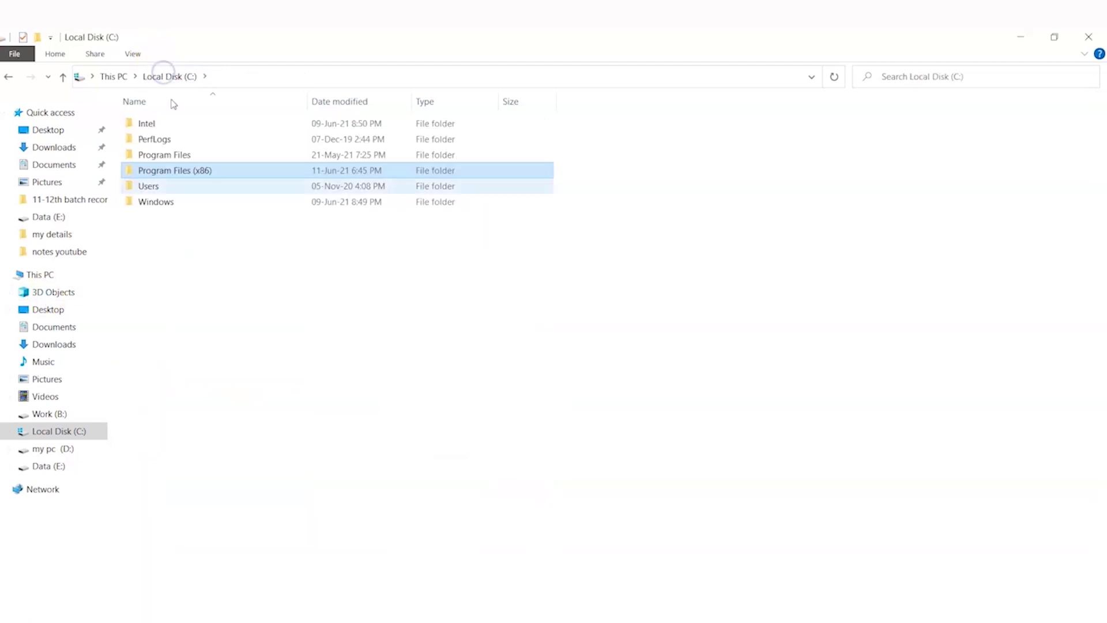
double_click(214, 173)
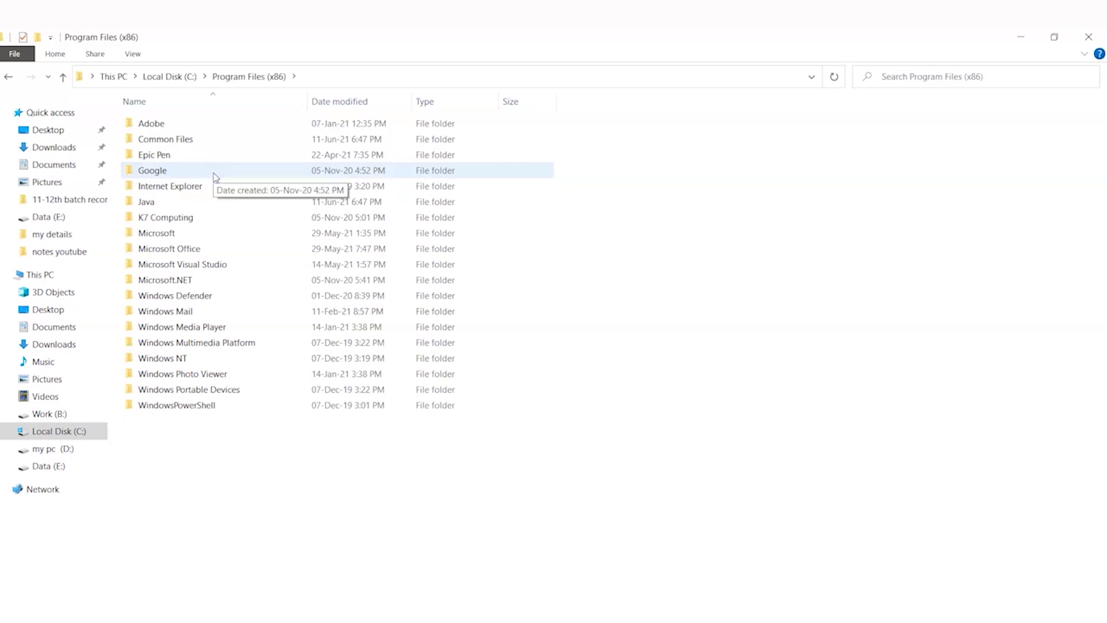
double_click(212, 201)
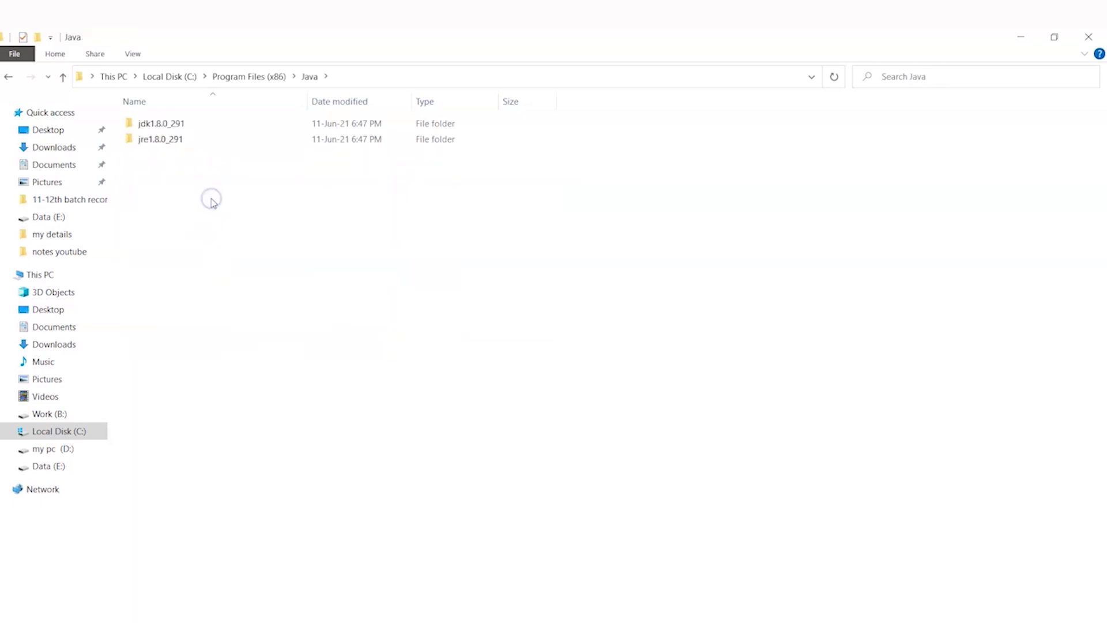
double_click(207, 122)
double_click(207, 123)
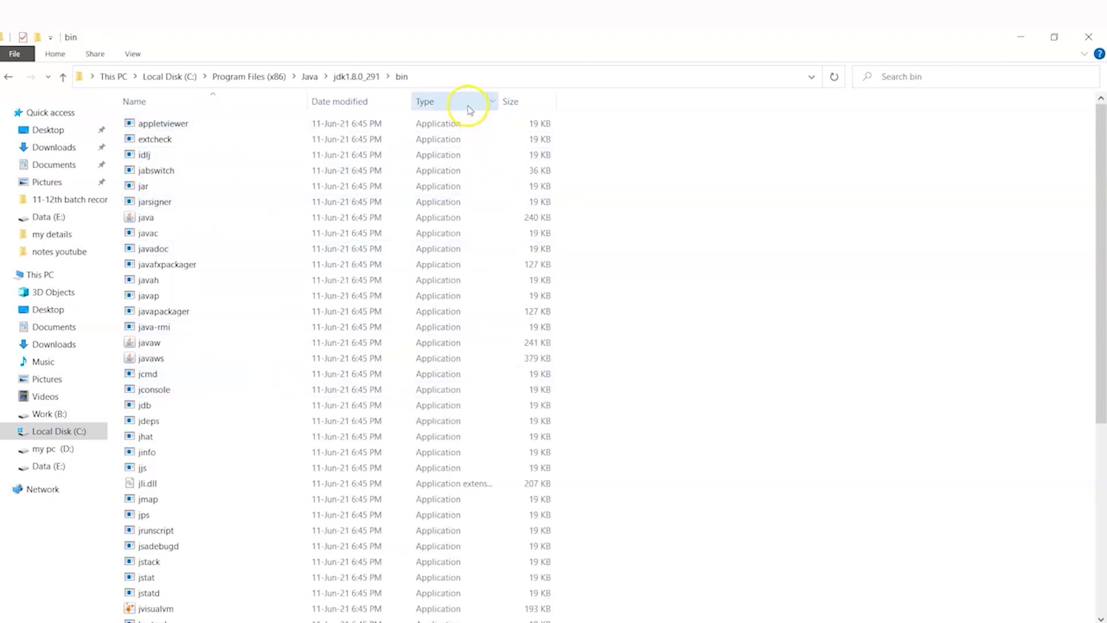
Step: Copy the bin folder path from the address bar and minimize File Explorer
left_click(444, 77)
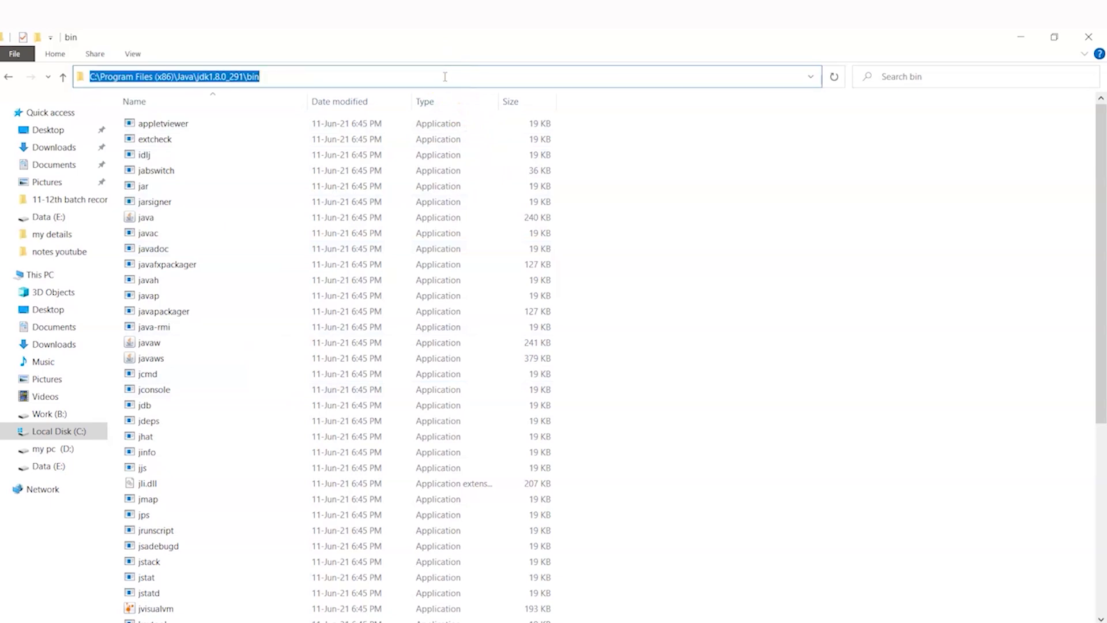
right_click(444, 76)
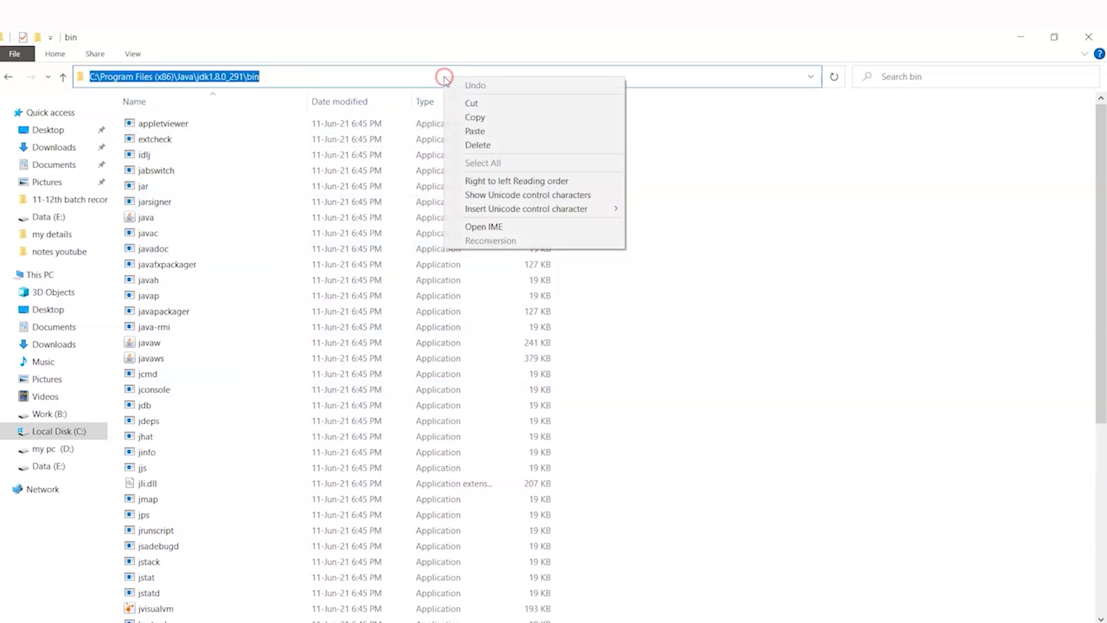
left_click(462, 116)
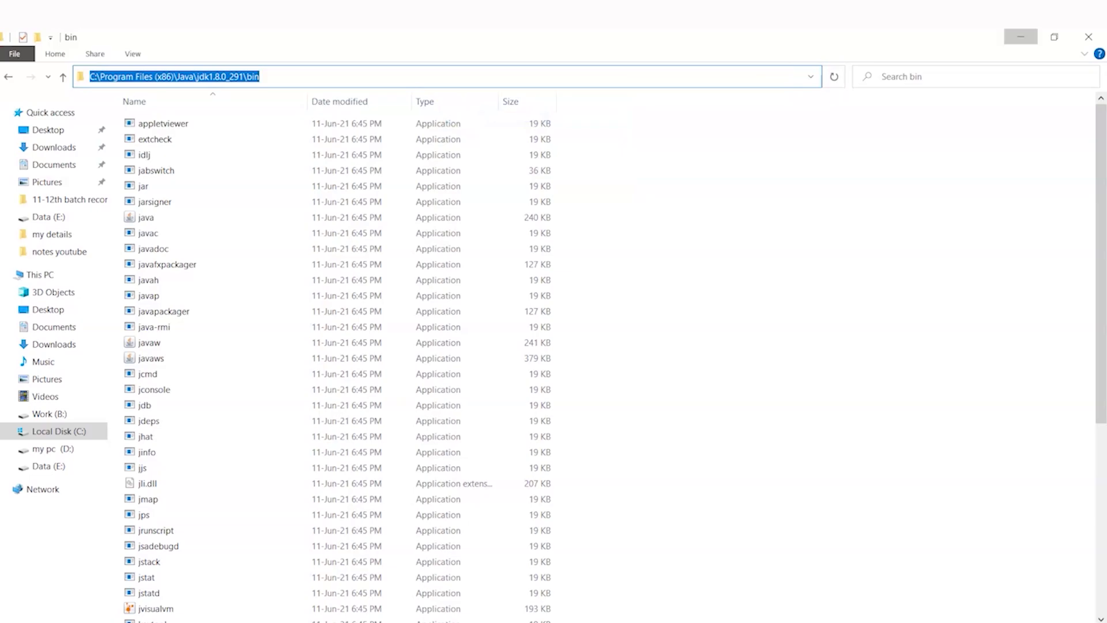
left_click(1020, 37)
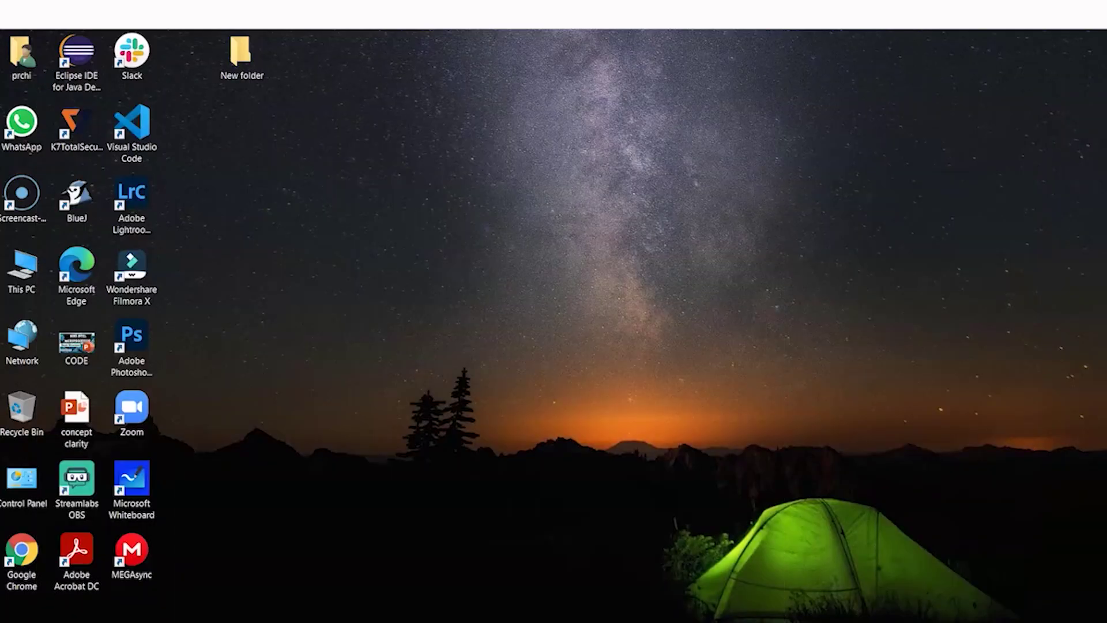
Step: Open Properties for This PC from the desktop
right_click(39, 252)
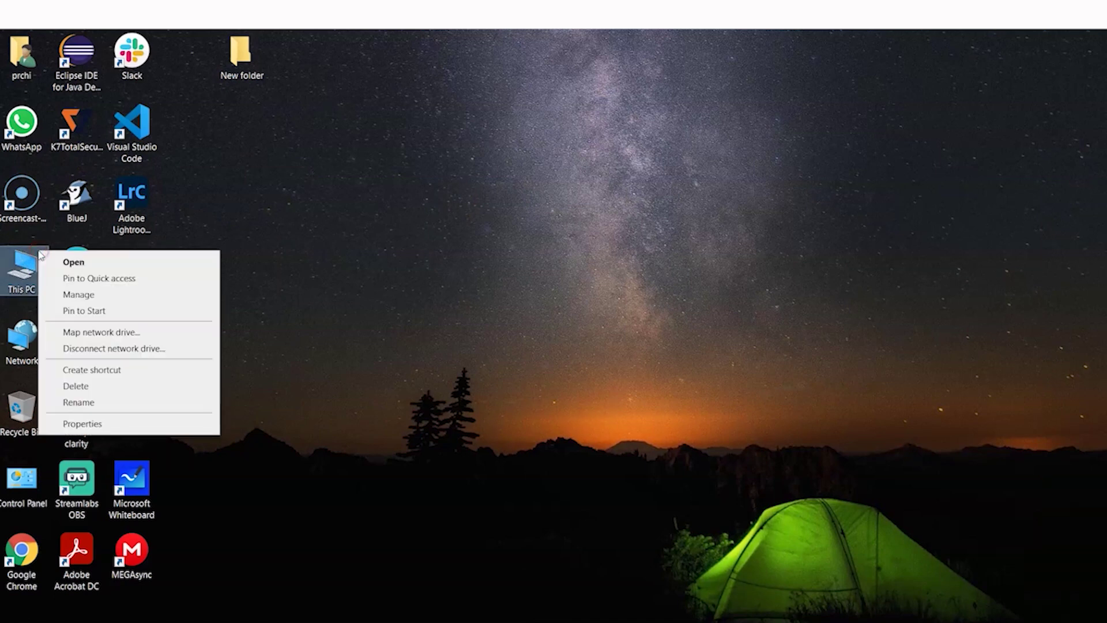
left_click(66, 422)
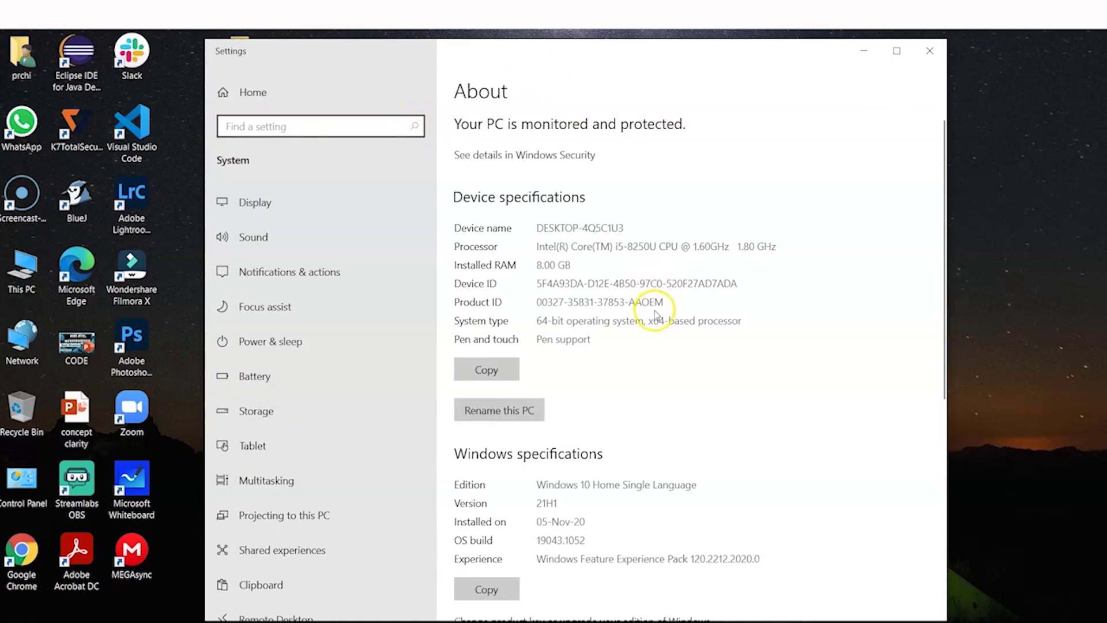
Step: Go from the About page to Advanced system settings and open Environment Variables
scroll(654, 314, "down", 8)
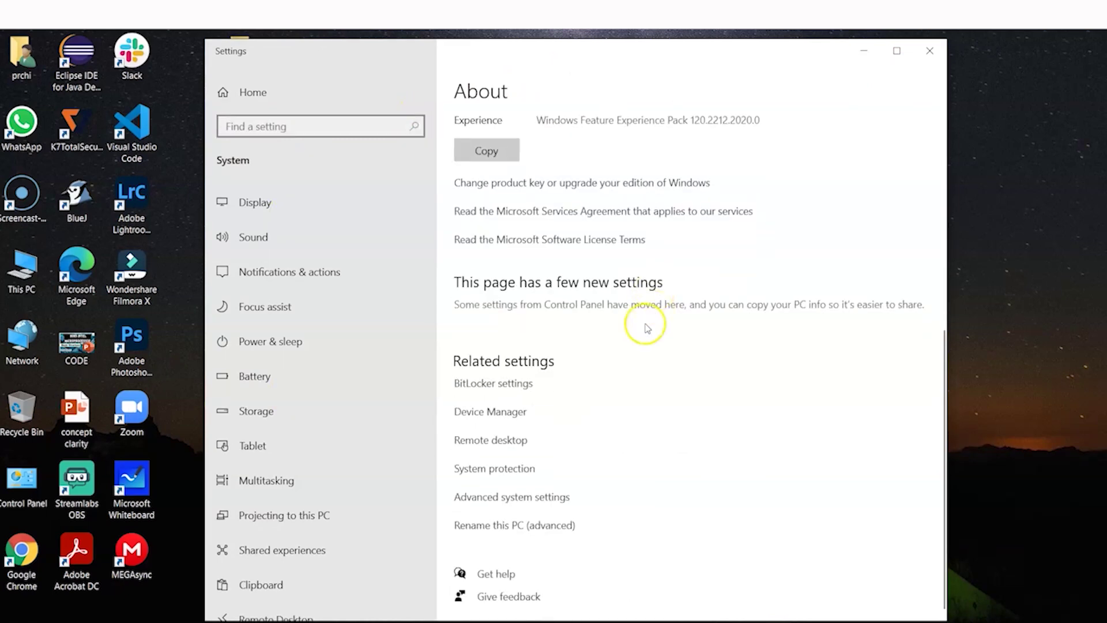
left_click(515, 498)
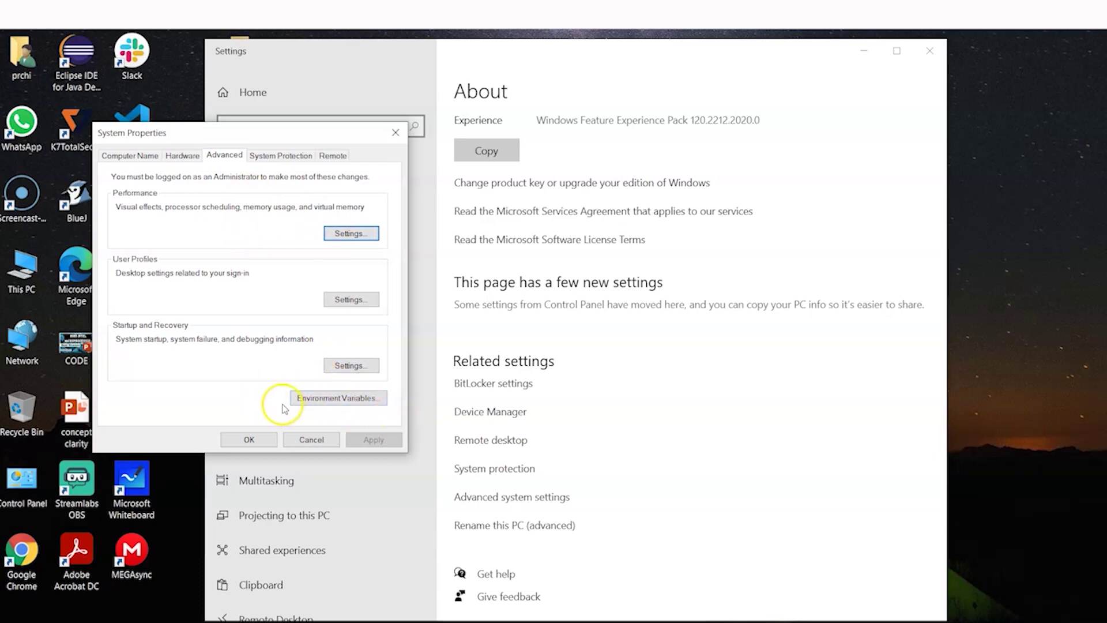
left_click(316, 403)
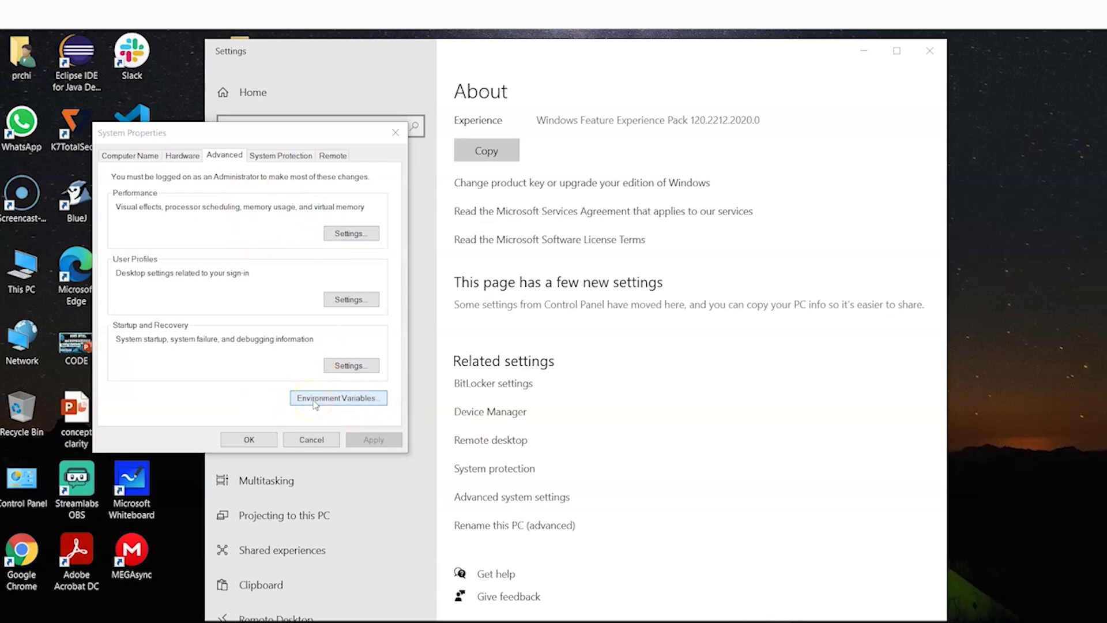
left_click(442, 267)
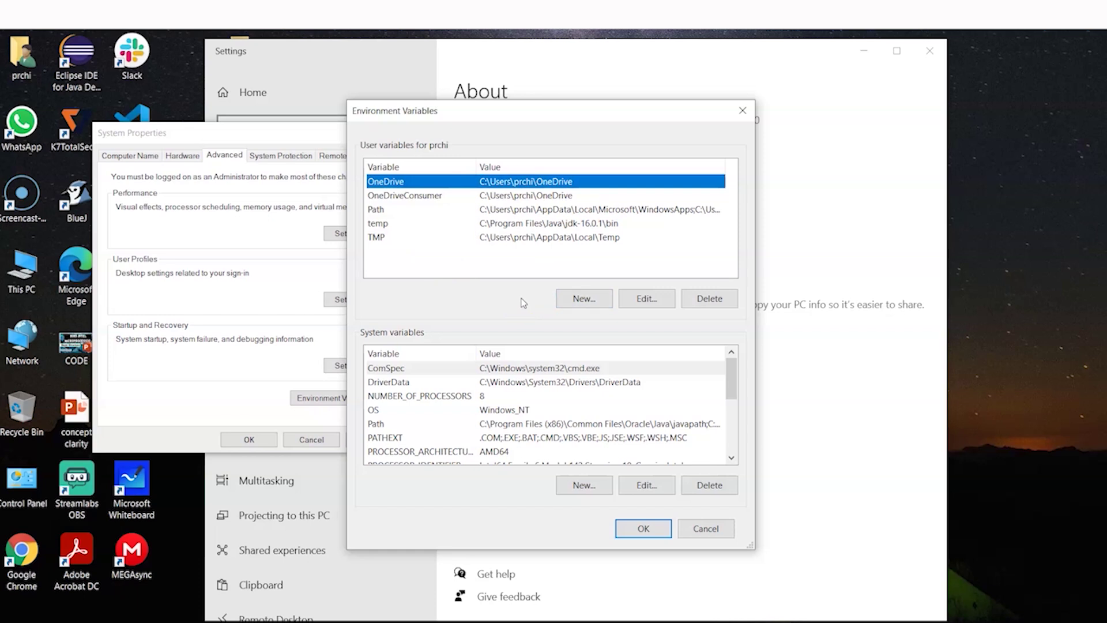
Step: Create a user variable 'javapath' with the pasted JDK bin path as its value
left_click(567, 303)
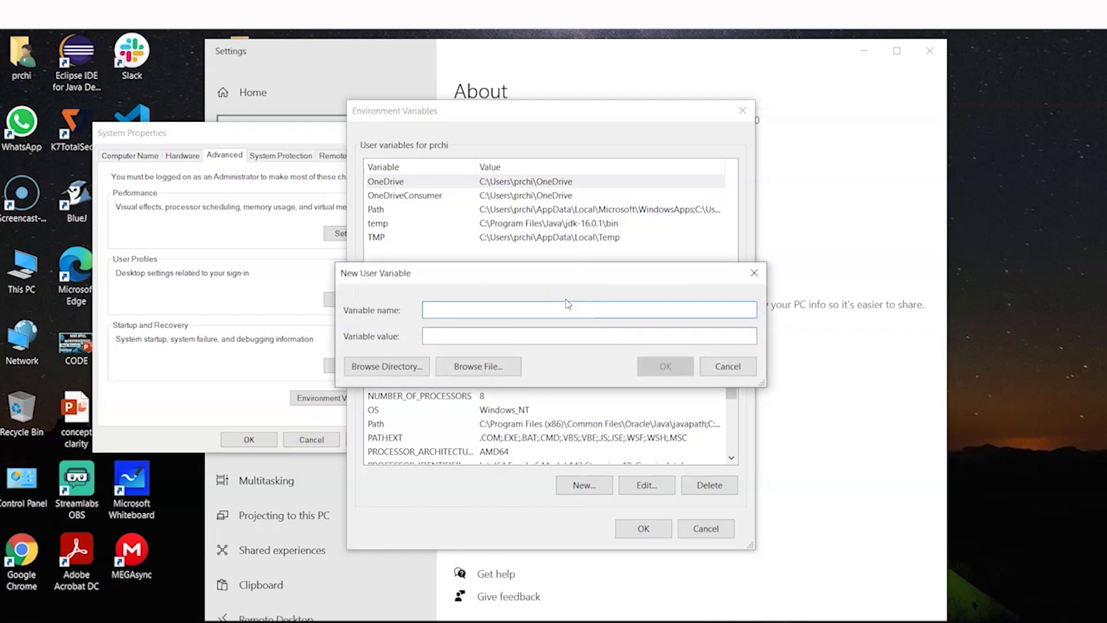
type("javapath")
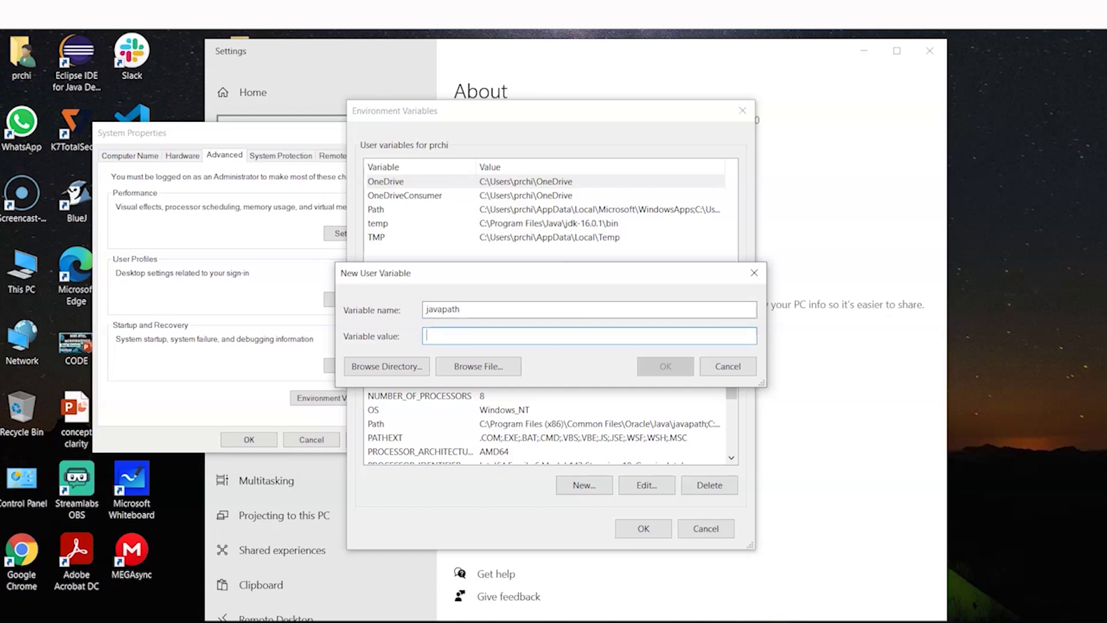
right_click(541, 339)
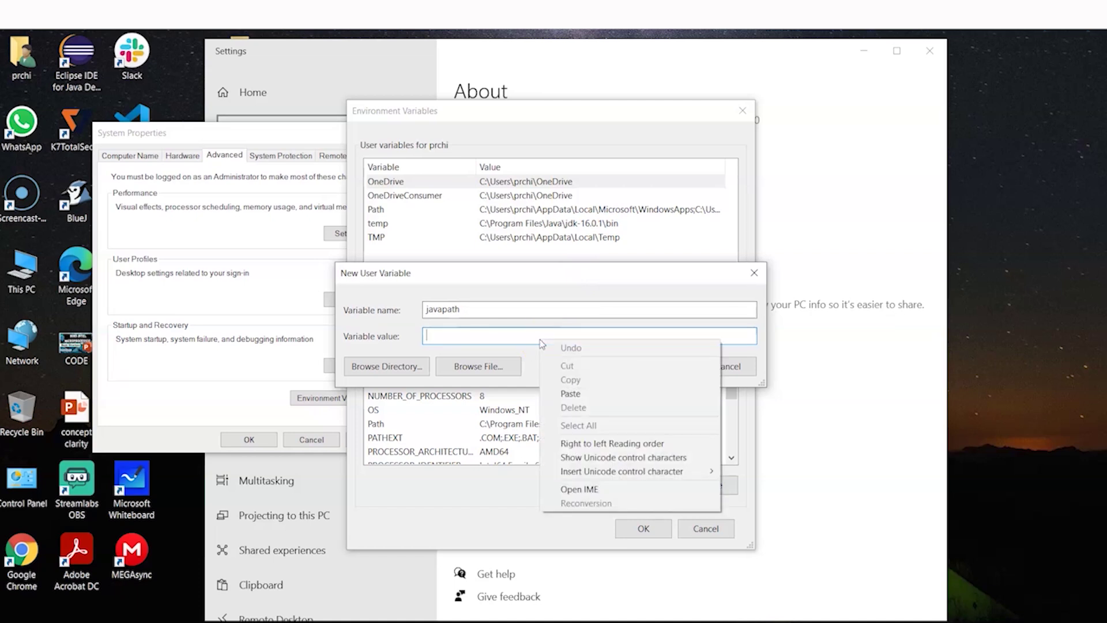
left_click(562, 395)
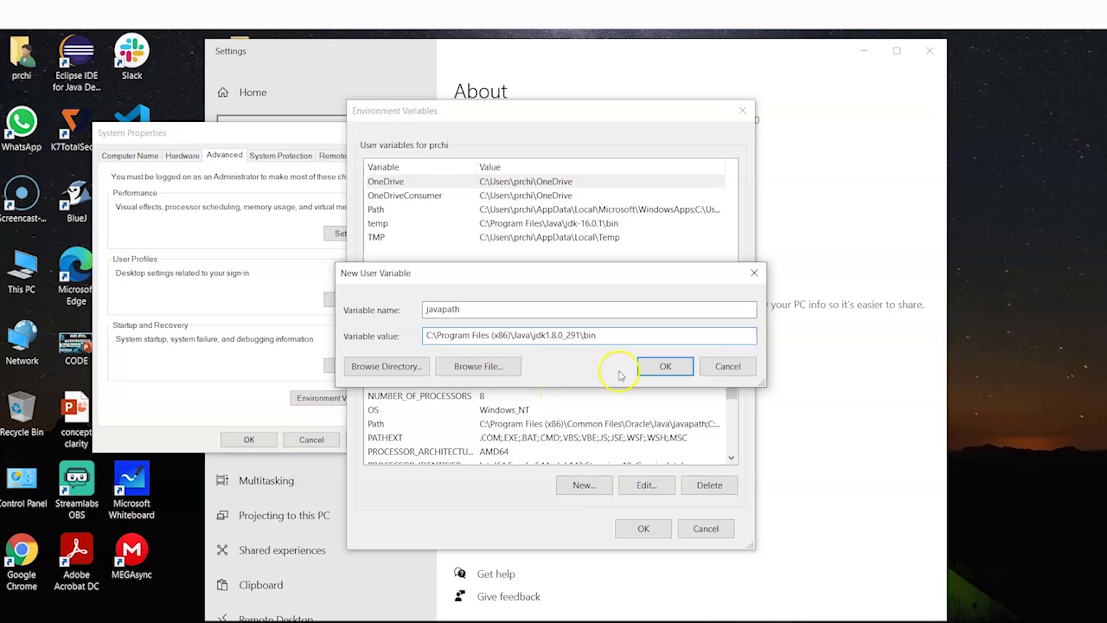
left_click(663, 365)
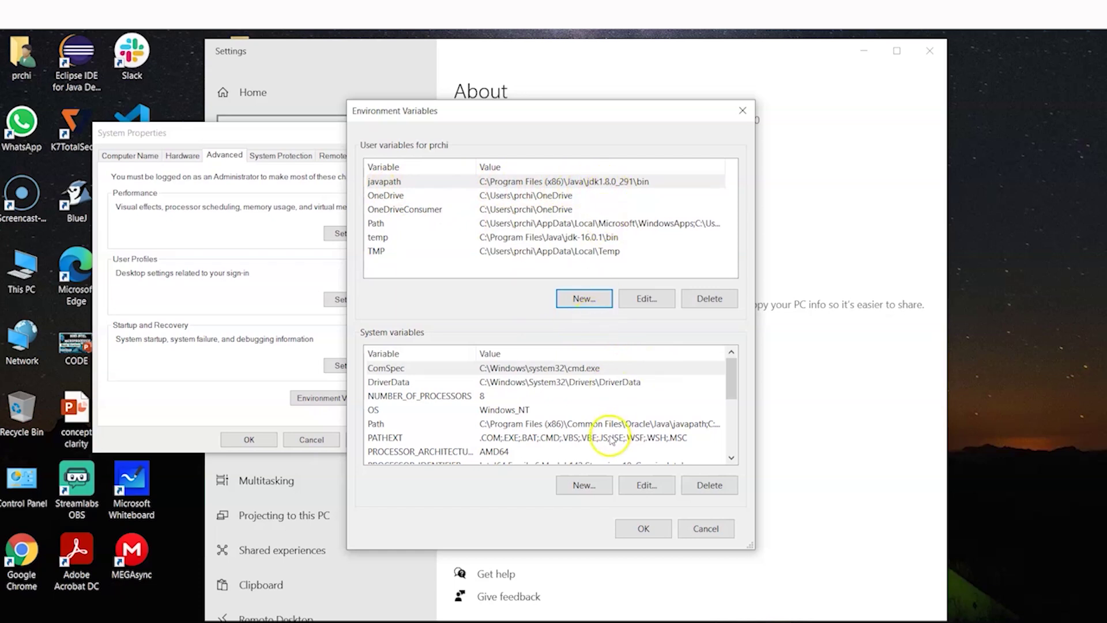
Step: Confirm and close Environment Variables, System Properties and Settings, then bring up the Start menu
left_click(641, 528)
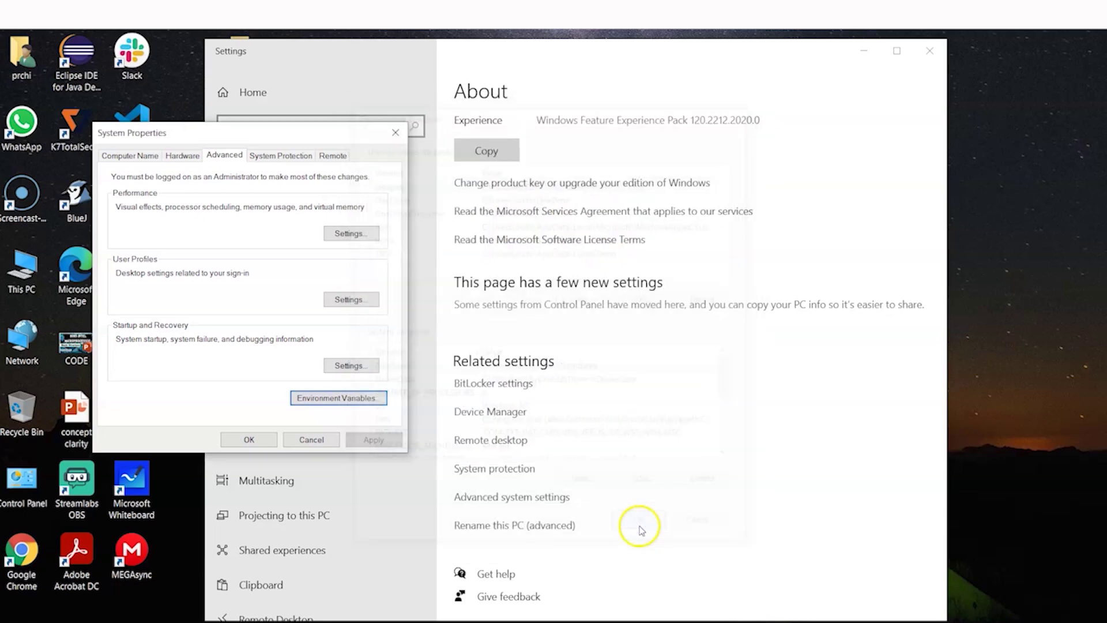
left_click(249, 438)
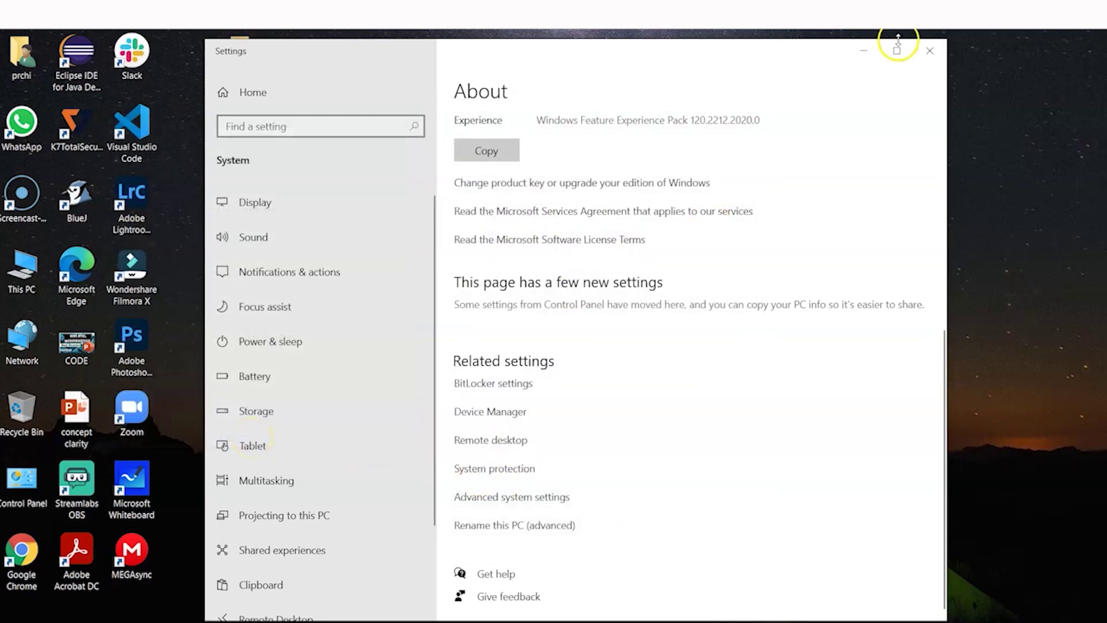
left_click(923, 46)
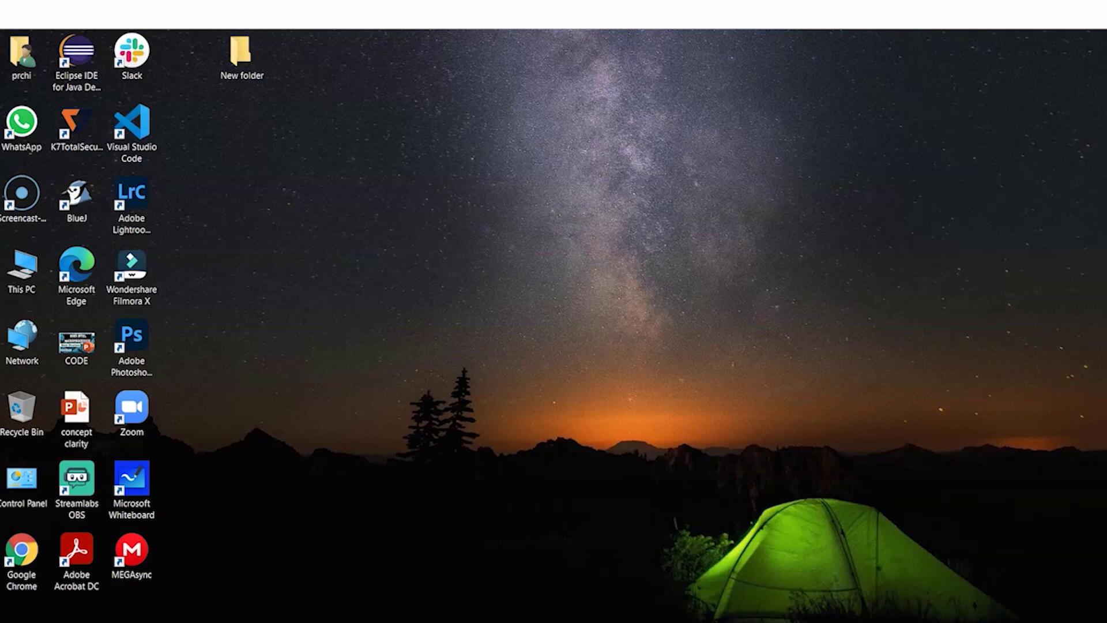
key("super")
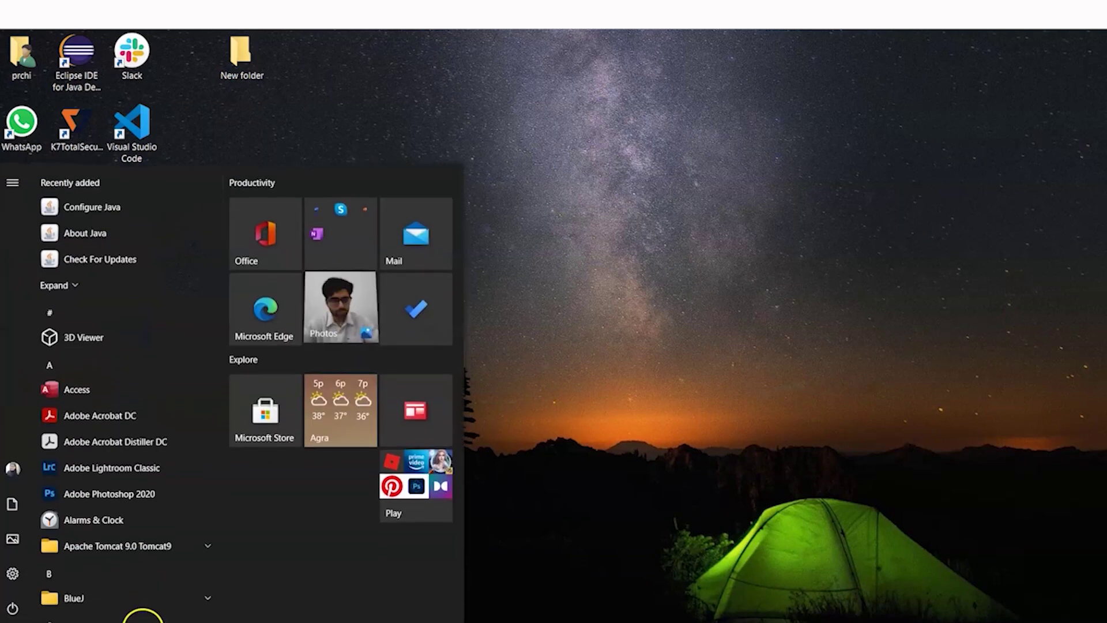
Step: Run javac in Command Prompt, review its usage and options output, then return to Chrome
type("cmd")
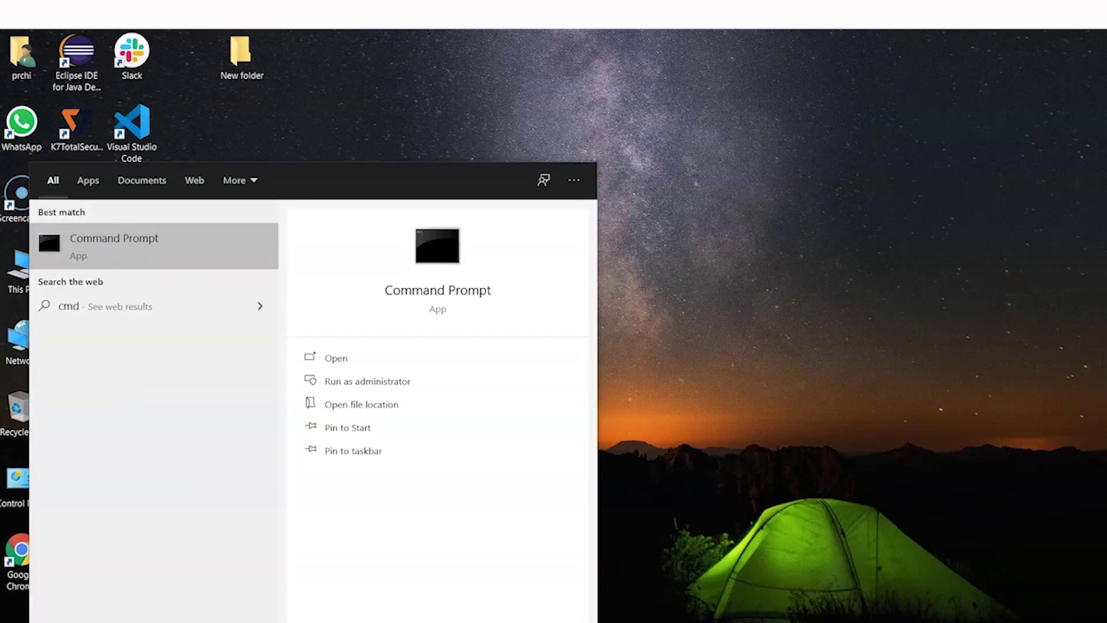
key("Return")
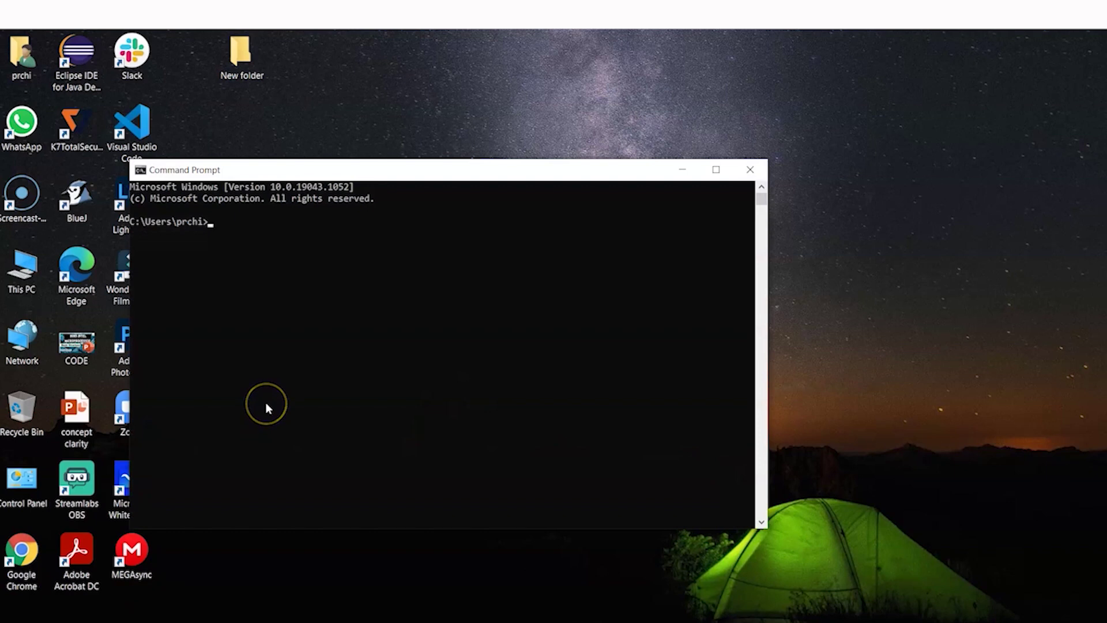
type("ja")
key("Return")
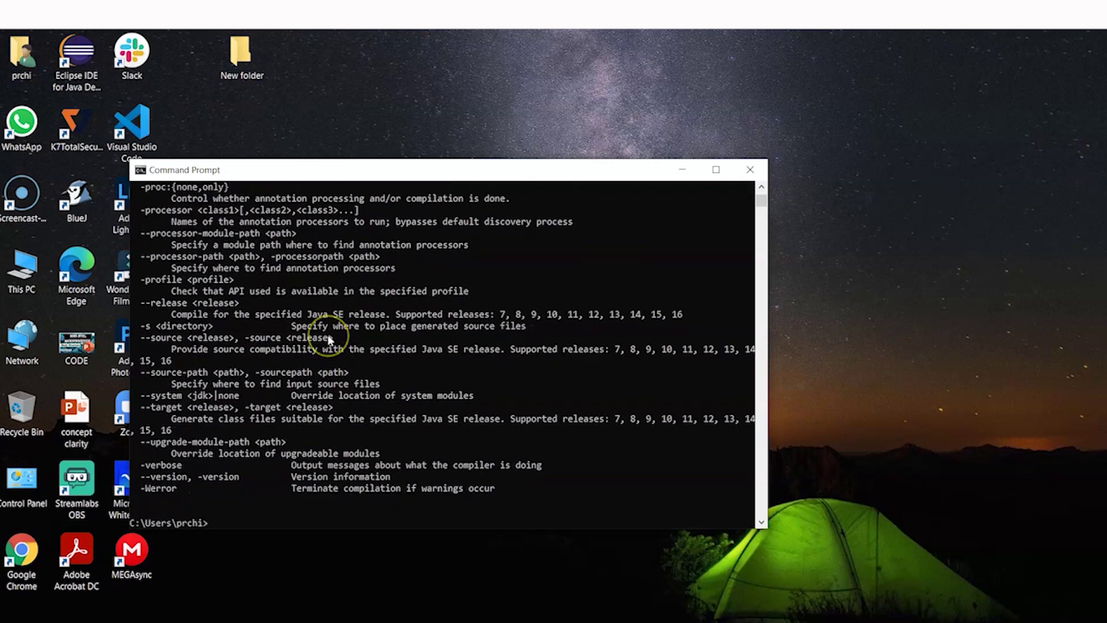
scroll(328, 339, "up", 15)
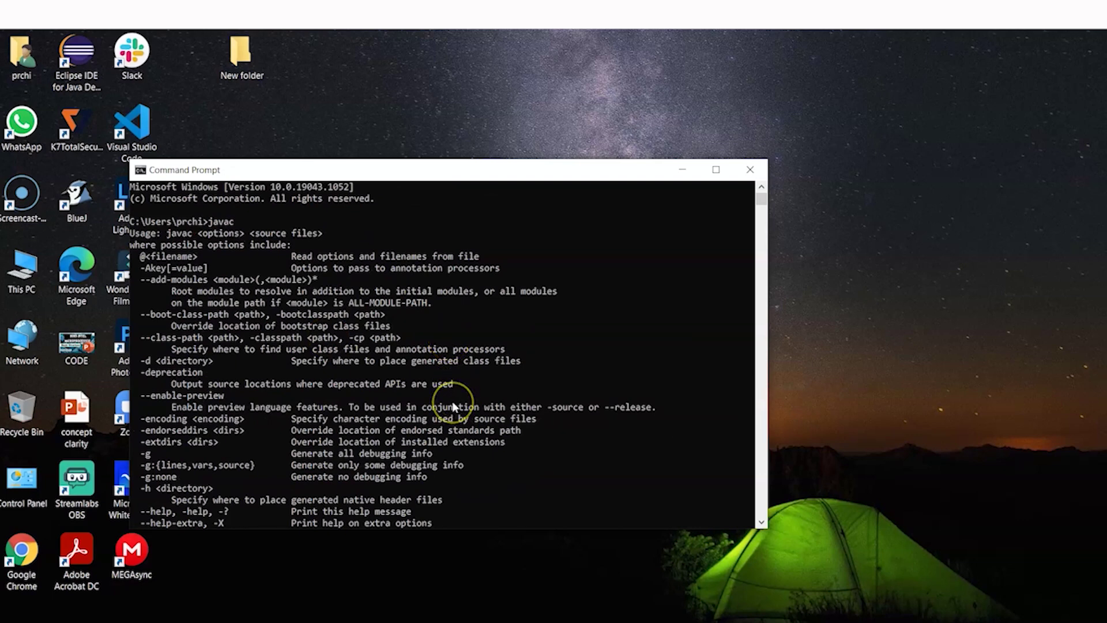
left_click(563, 614)
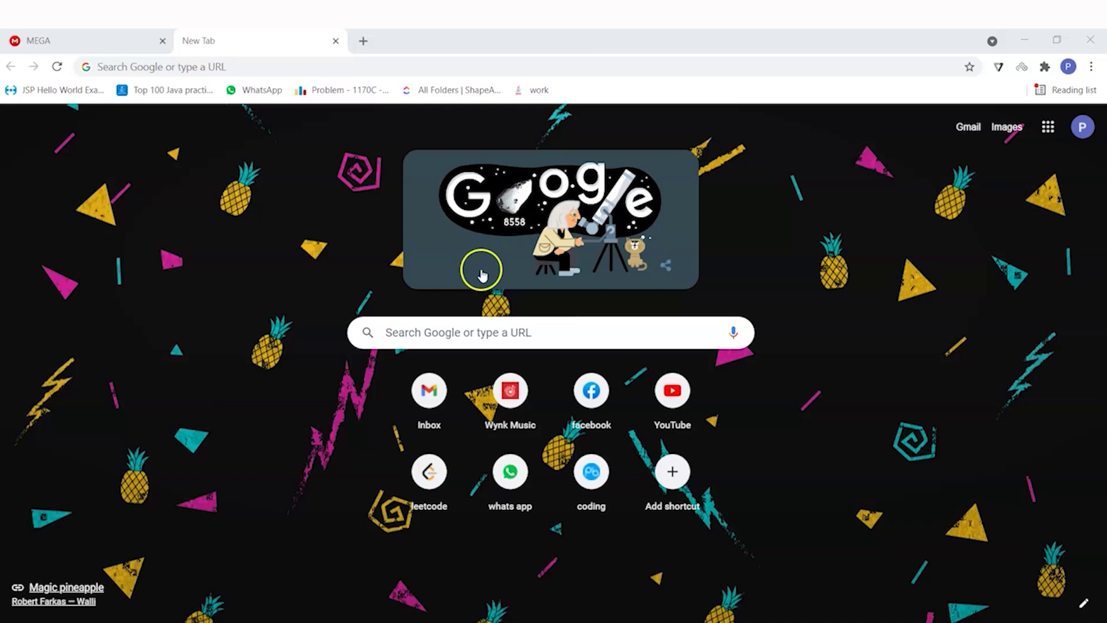
Step: Search Google for eclipse and download the Eclipse IDE 2021-03 x86_64 installer from a mirror
left_click(478, 329)
type("e")
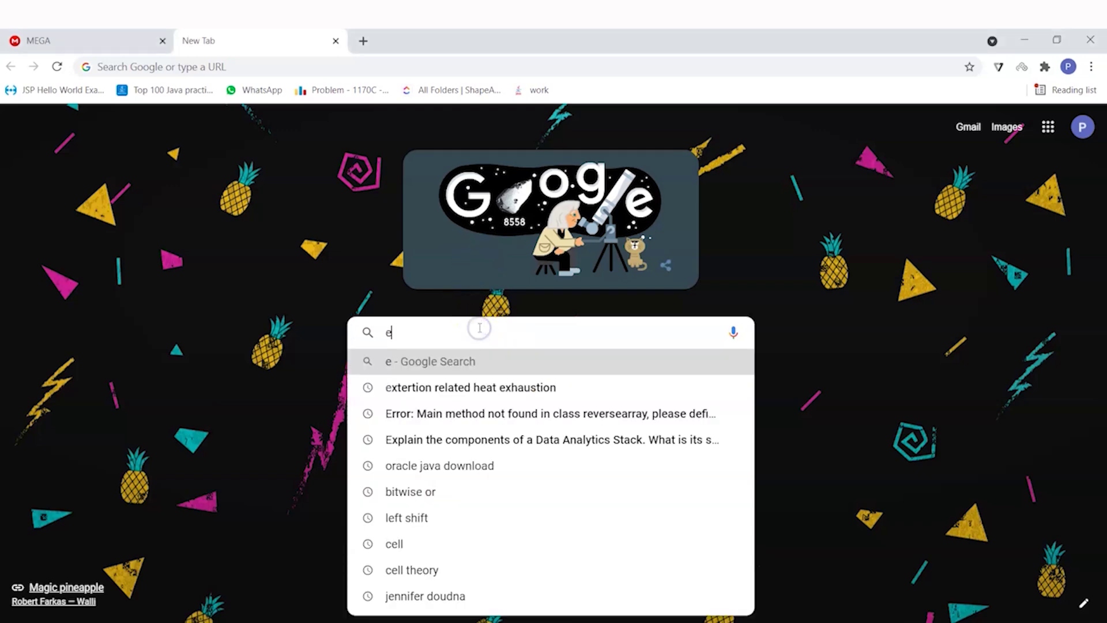
type("clipse")
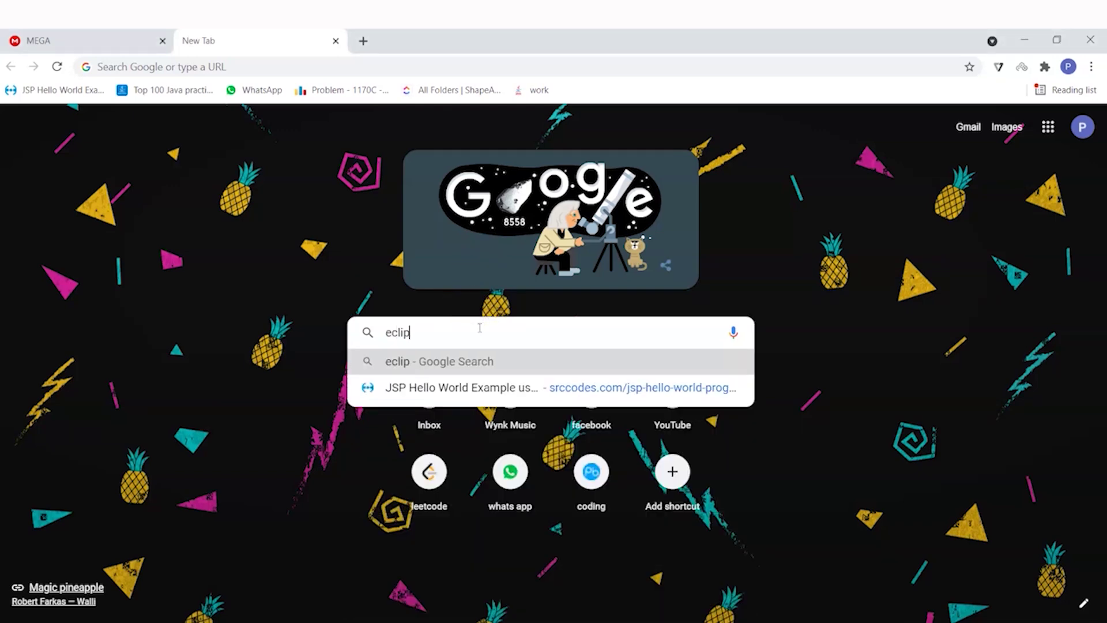
key("Return")
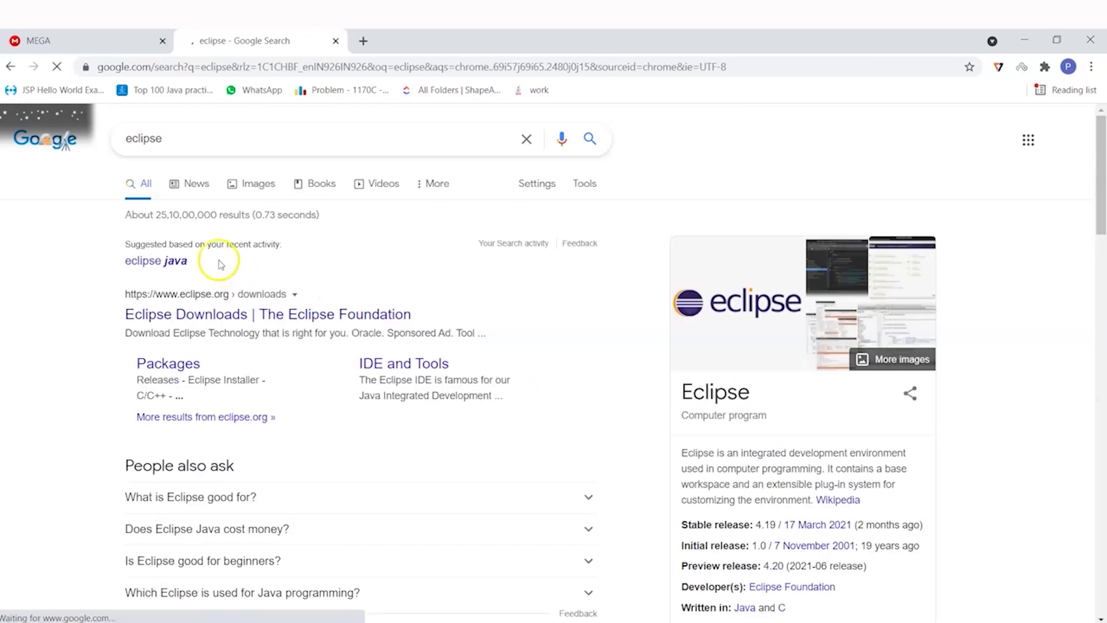
left_click(221, 314)
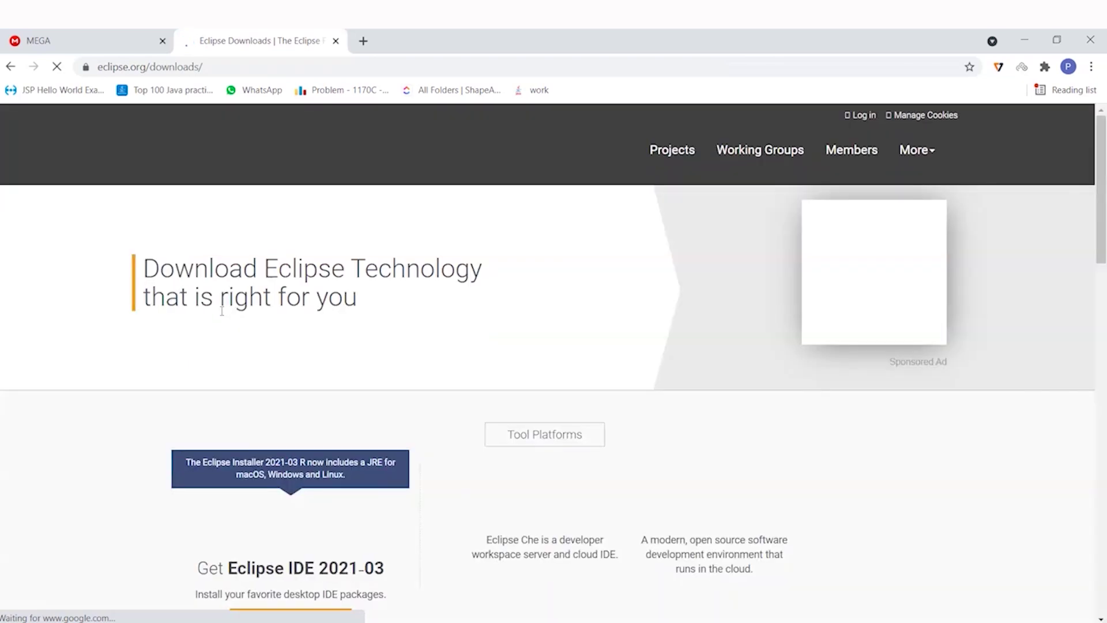
scroll(221, 311, "down", 3)
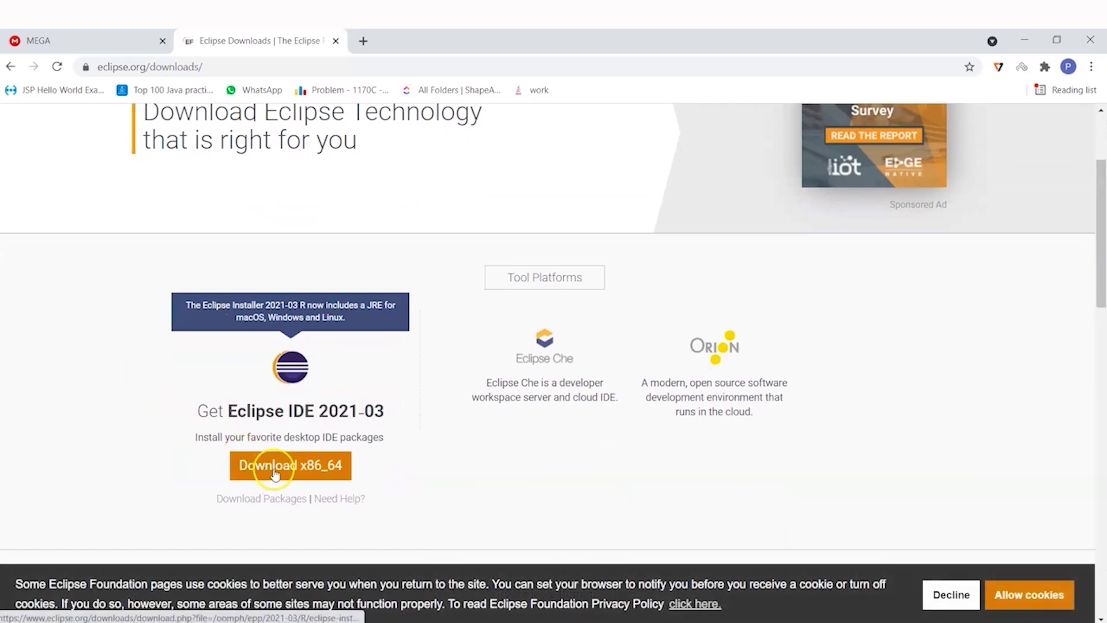
left_click(274, 471)
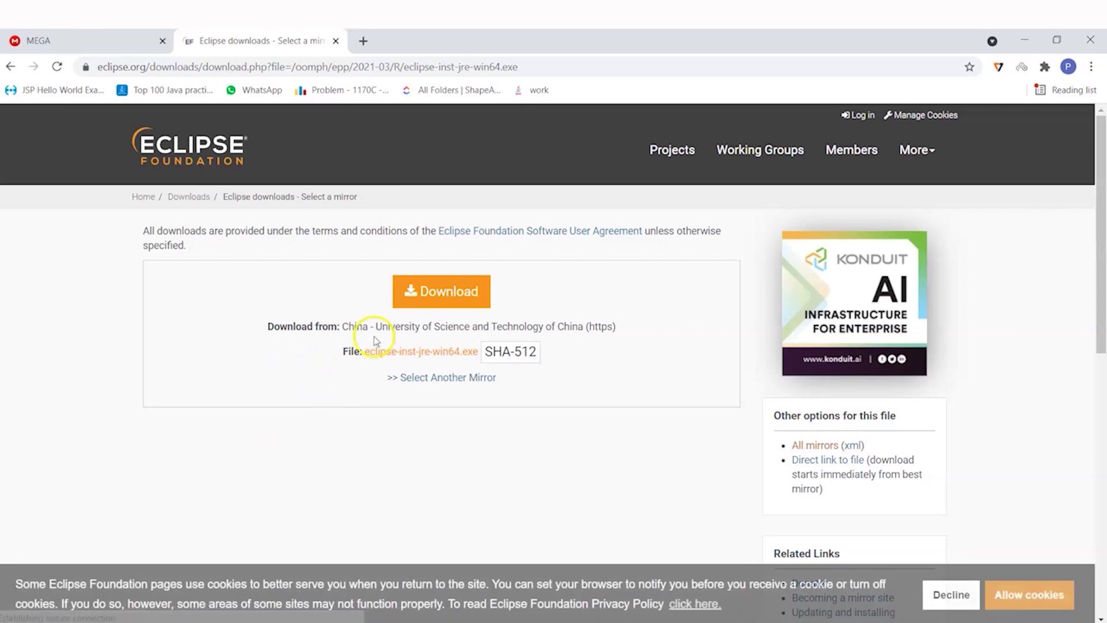
left_click(436, 298)
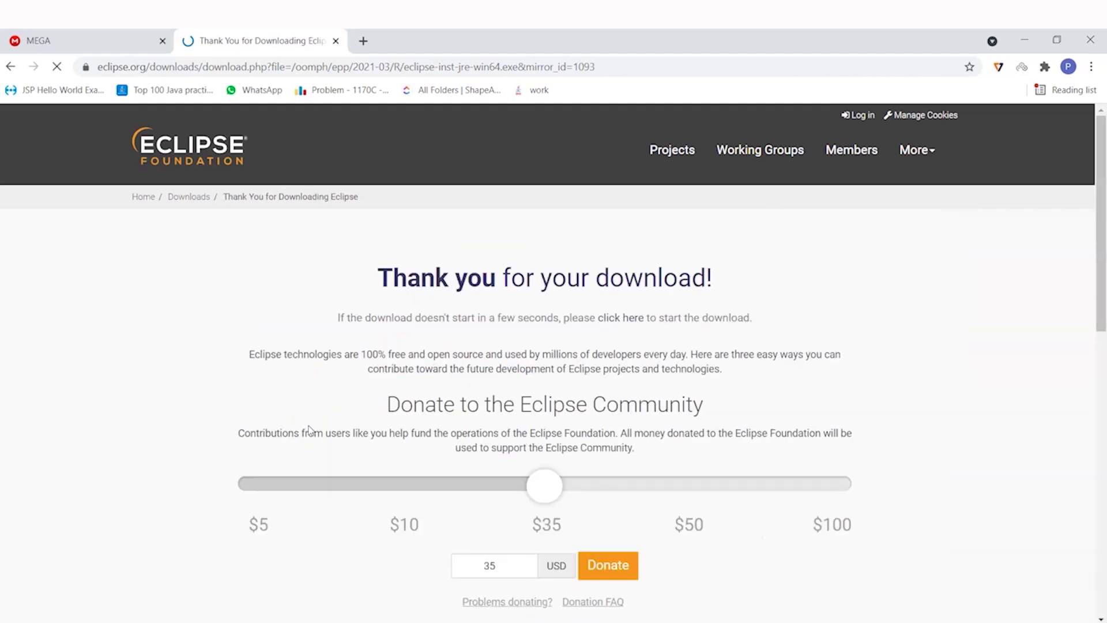
Step: Accept the cookie notice, open the downloaded eclipse-inst-jre-win64.exe installer, and minimize Chrome
scroll(871, 566, "down", 1)
left_click(1028, 594)
key("ctrl+minus")
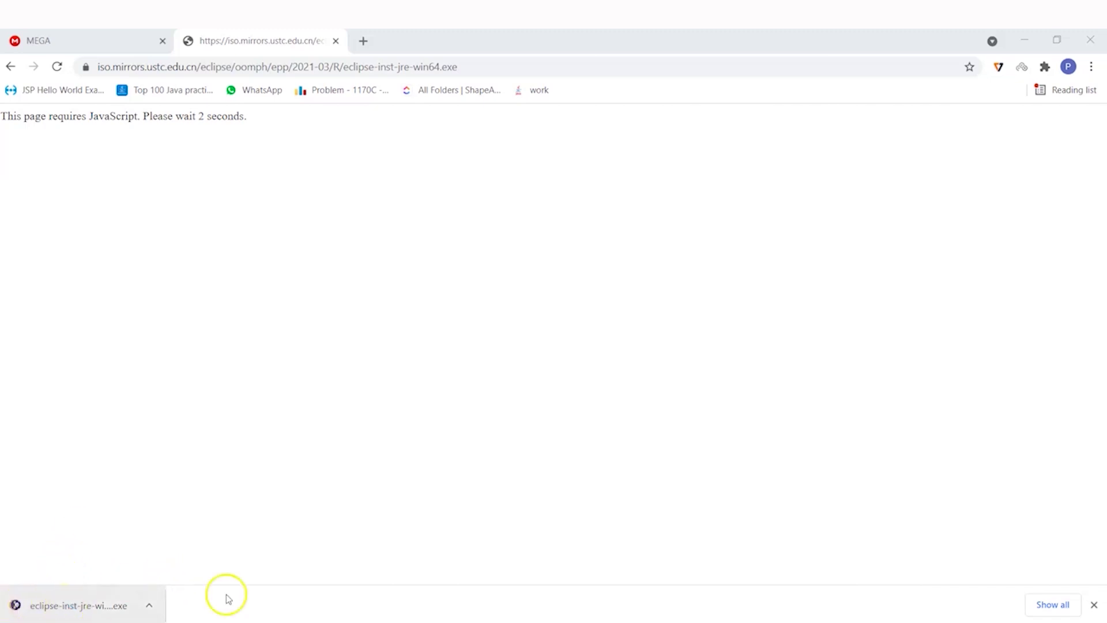
left_click(113, 605)
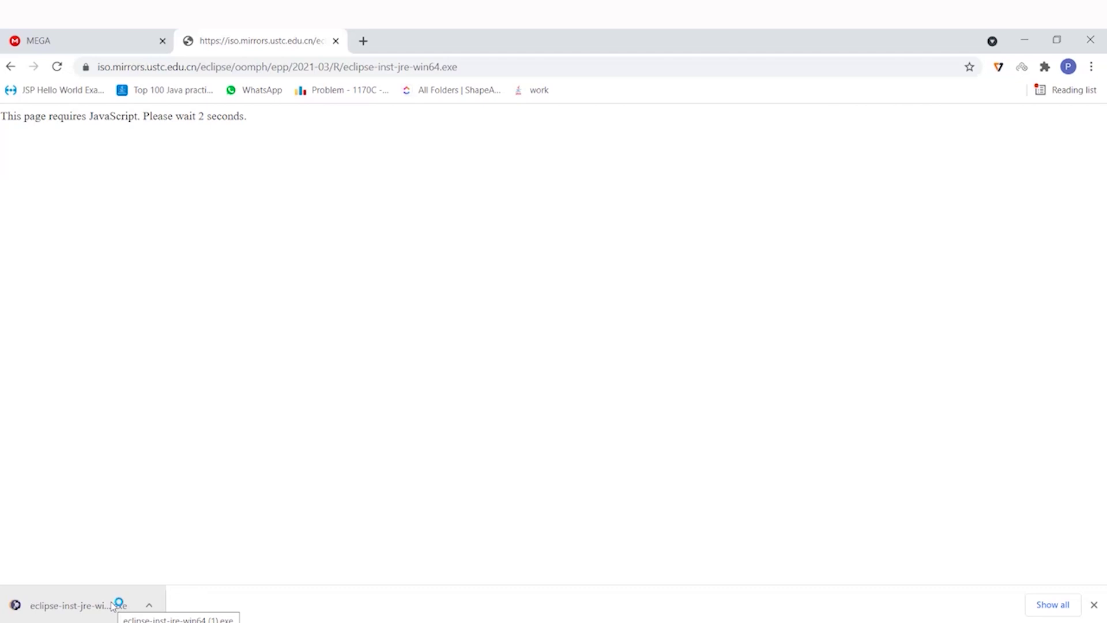
left_click(410, 457)
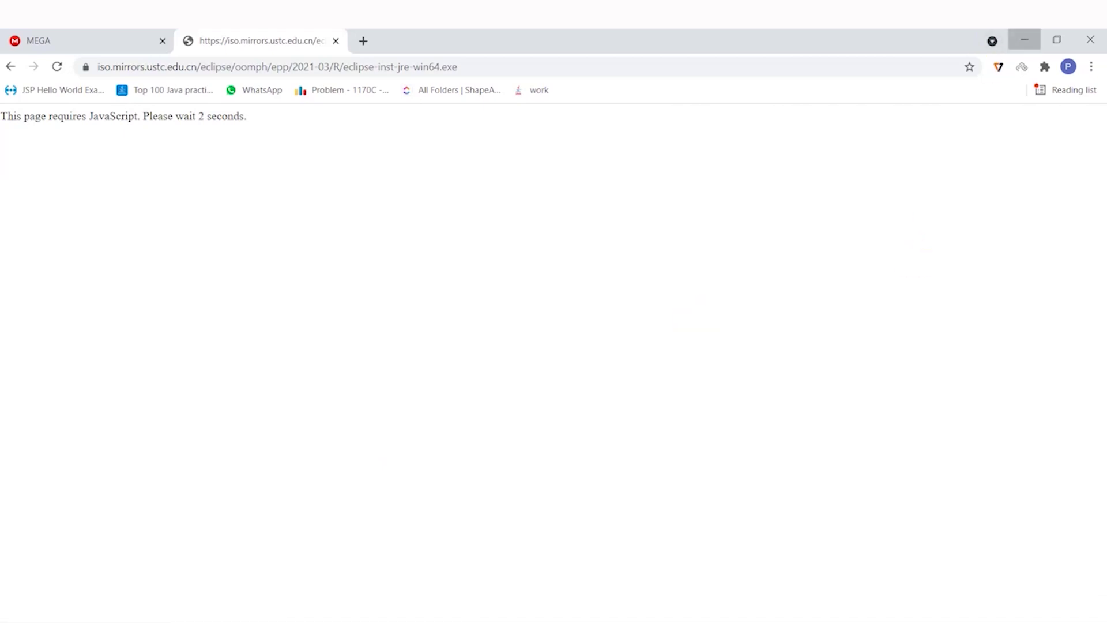
left_click(1024, 40)
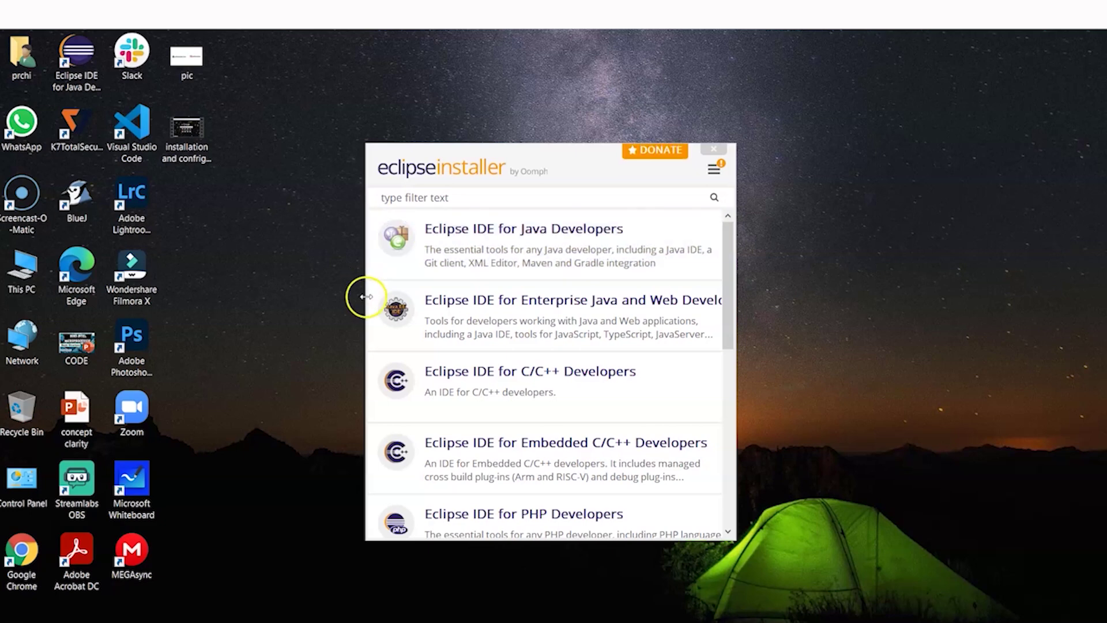
Step: Install Eclipse IDE for Enterprise Java and Web Developers with the default Java VM and folder
left_click(445, 324)
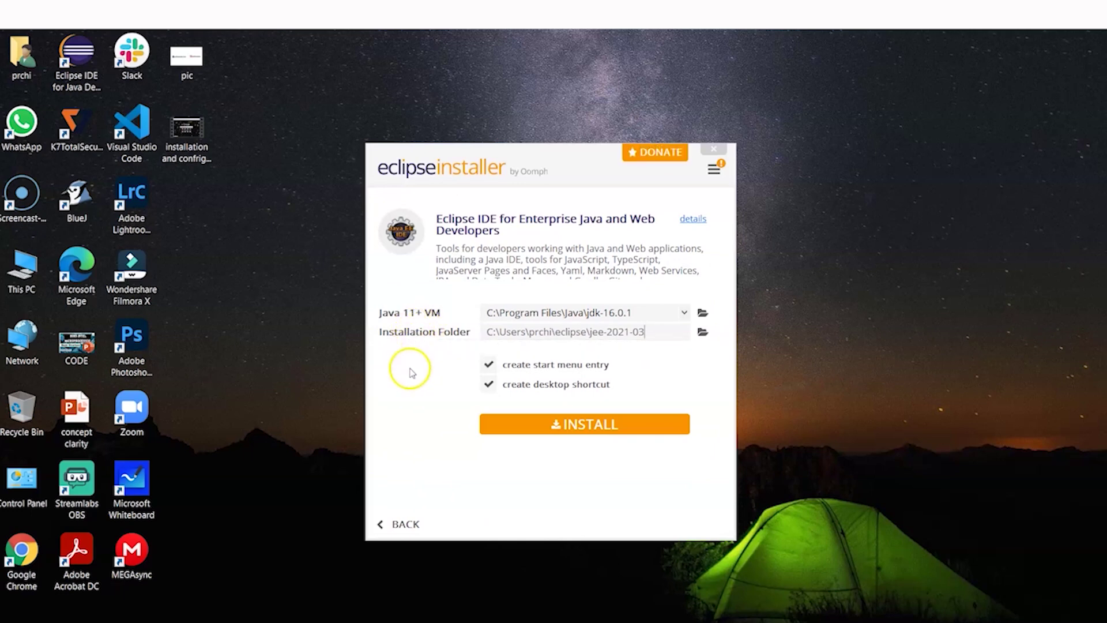
left_click(528, 425)
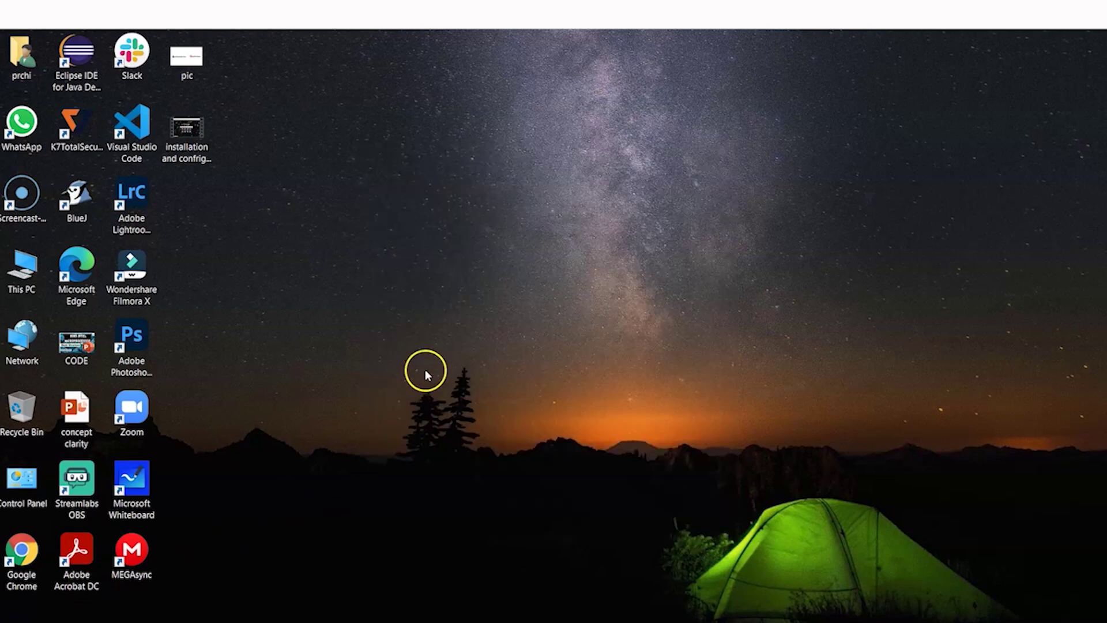
double_click(75, 68)
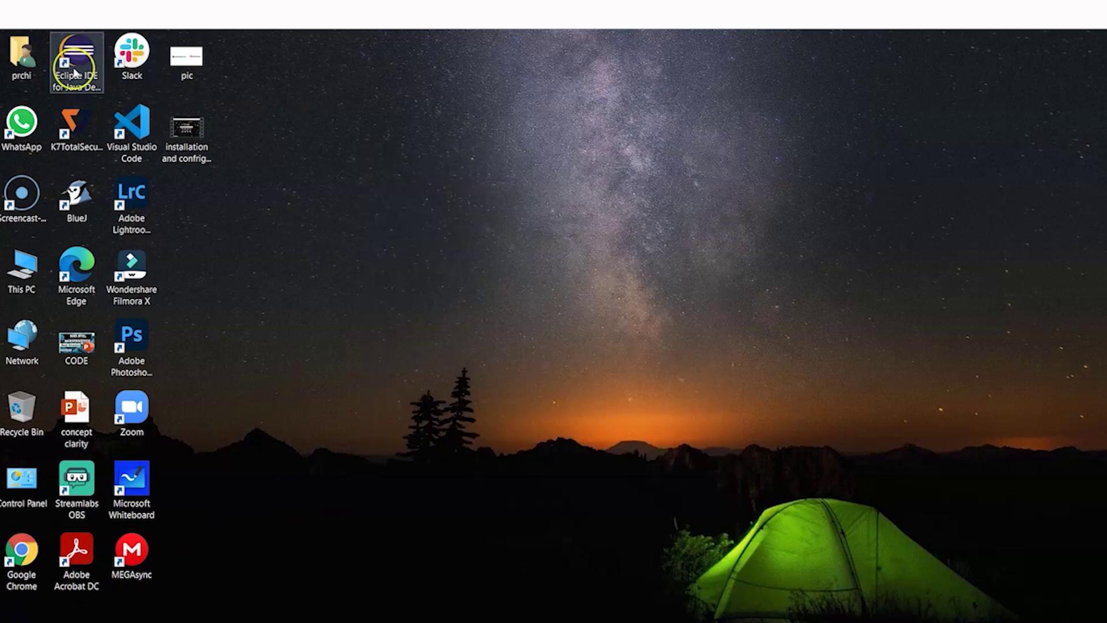
Step: Launch Eclipse IDE from its desktop shortcut
double_click(75, 69)
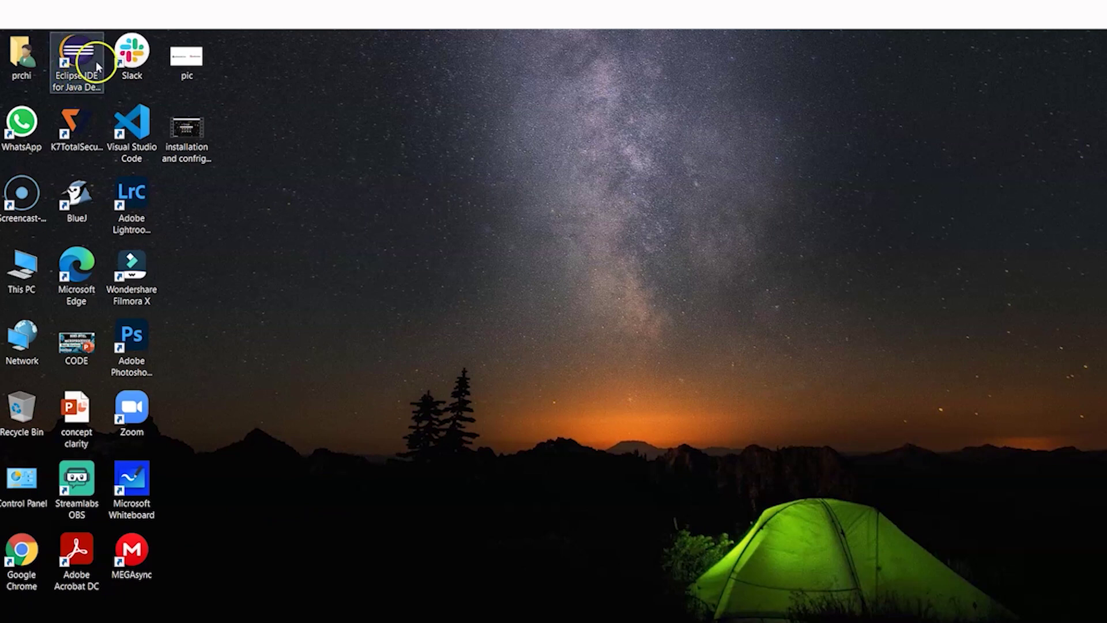